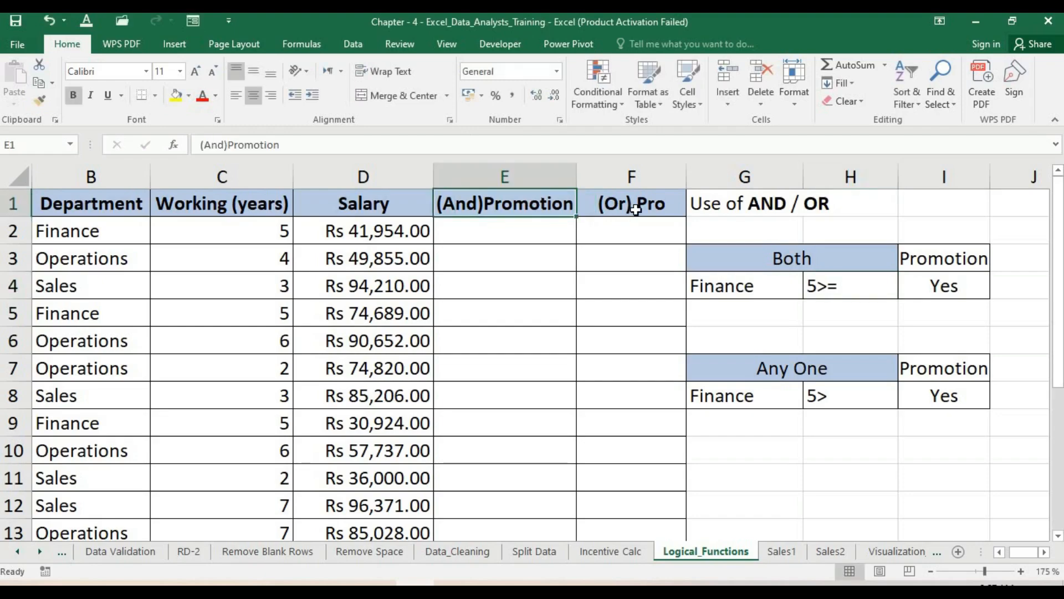
- Examine the Department, Working (years) and Salary columns and the Both and Any One promotion criteria tables
click(636, 208)
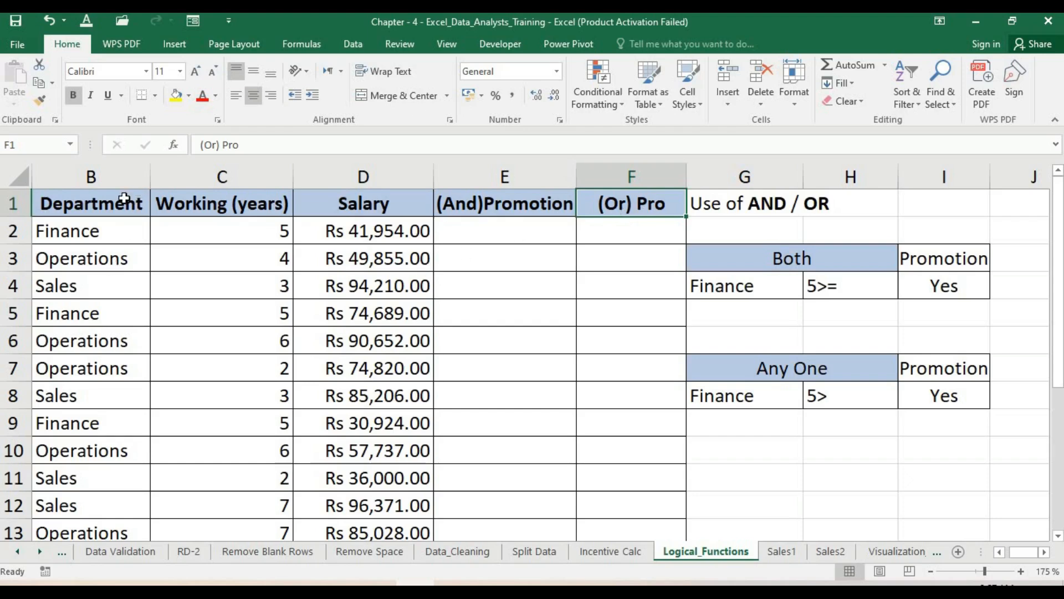
click(126, 174)
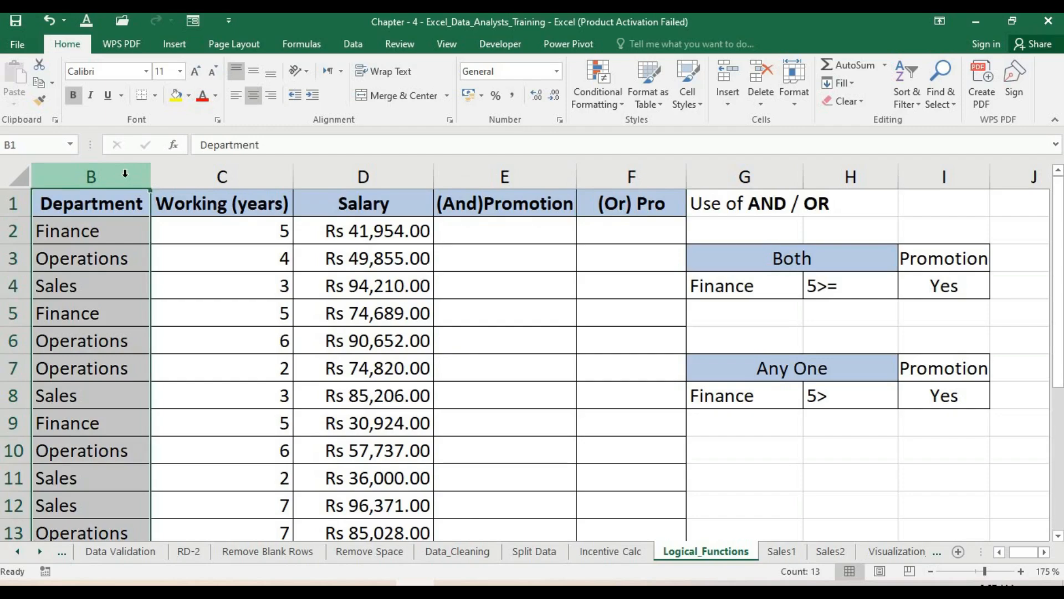
click(213, 173)
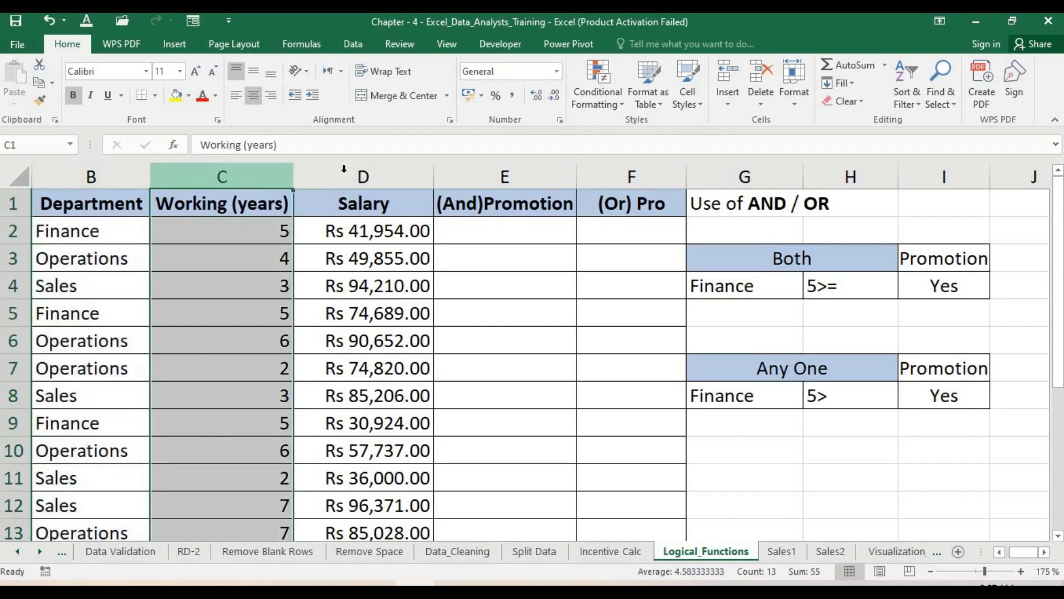
click(344, 168)
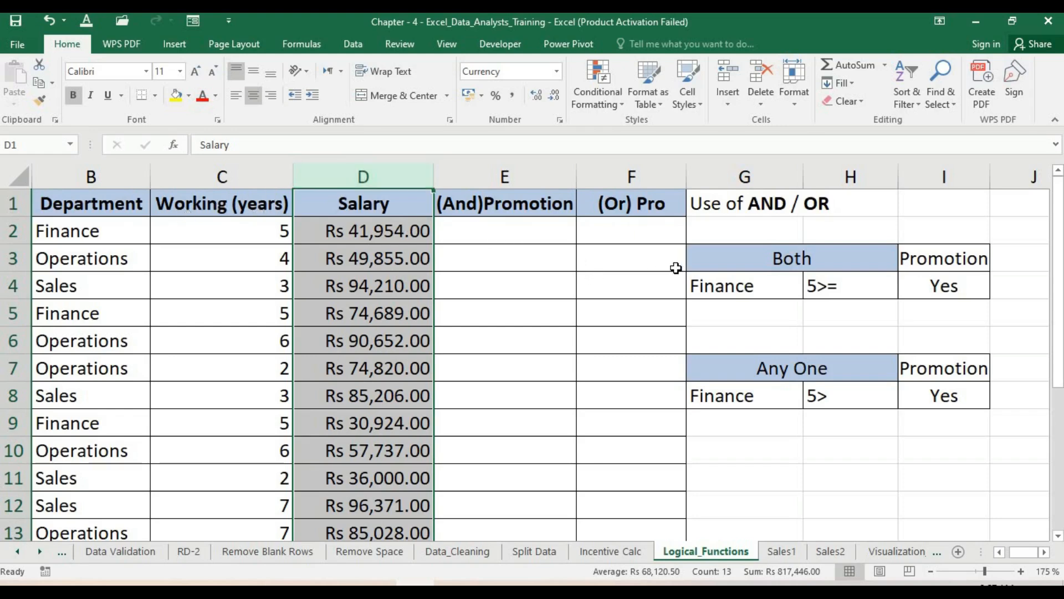
click(755, 257)
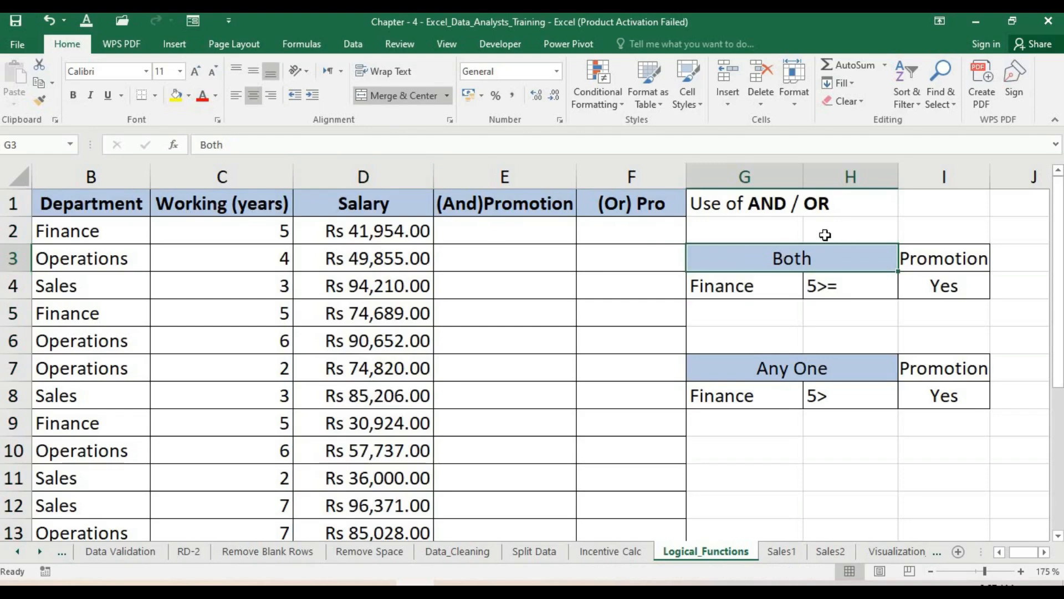
click(759, 288)
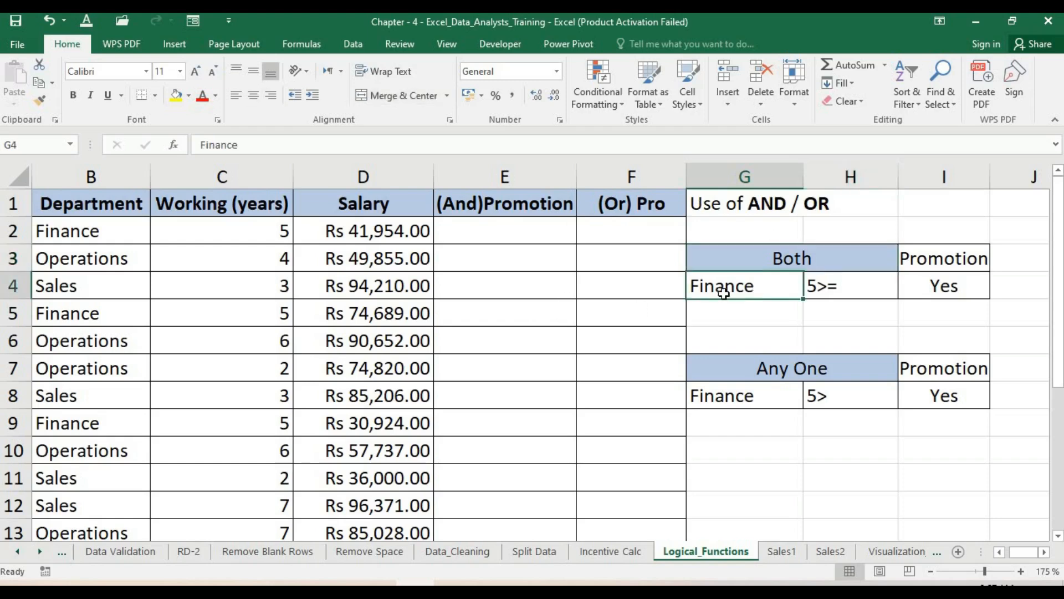
click(858, 291)
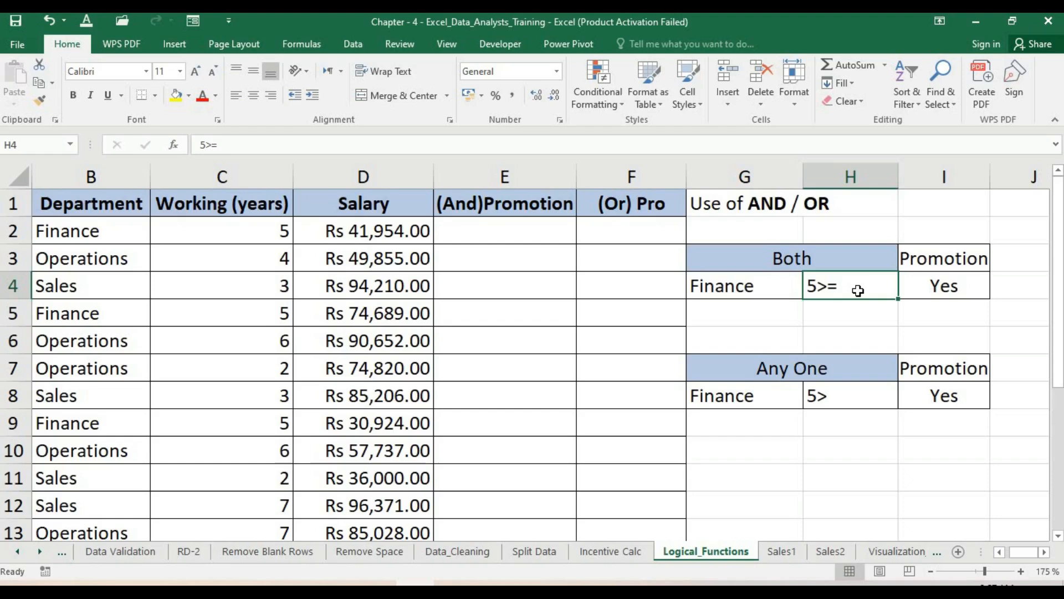
click(964, 286)
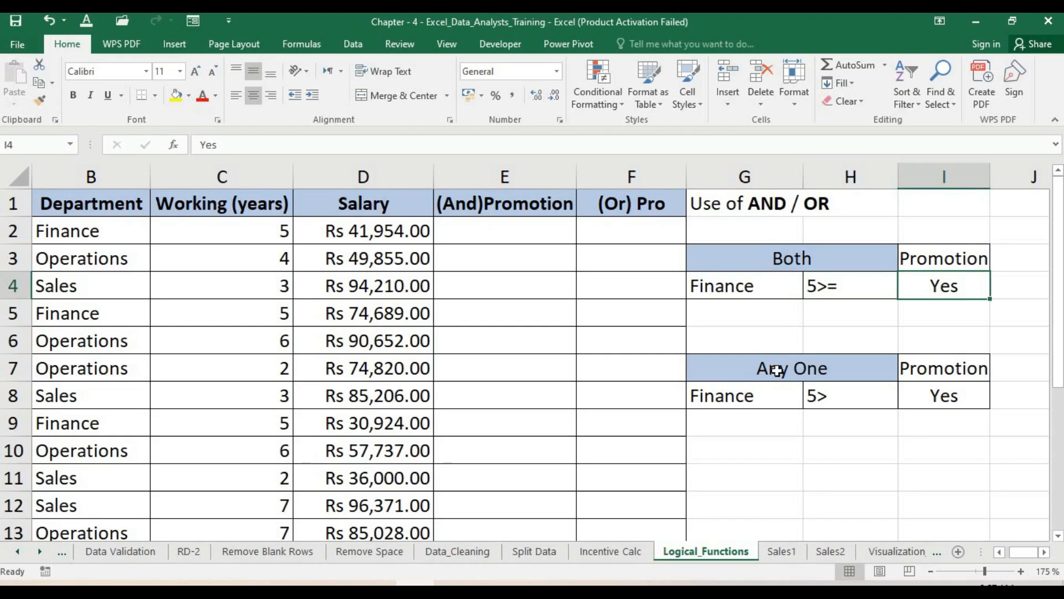
click(743, 395)
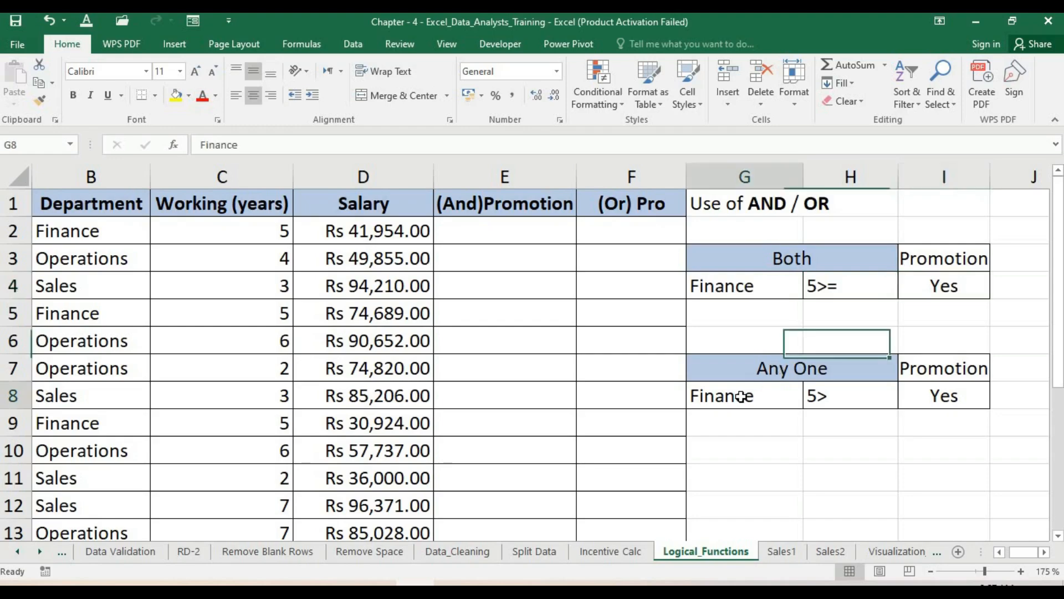
click(831, 396)
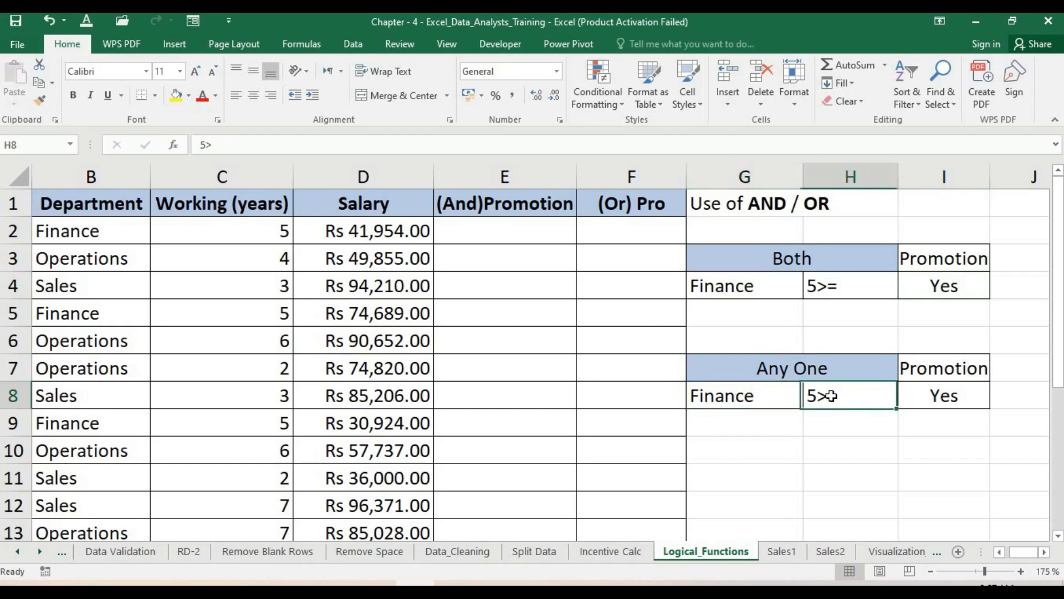
click(765, 396)
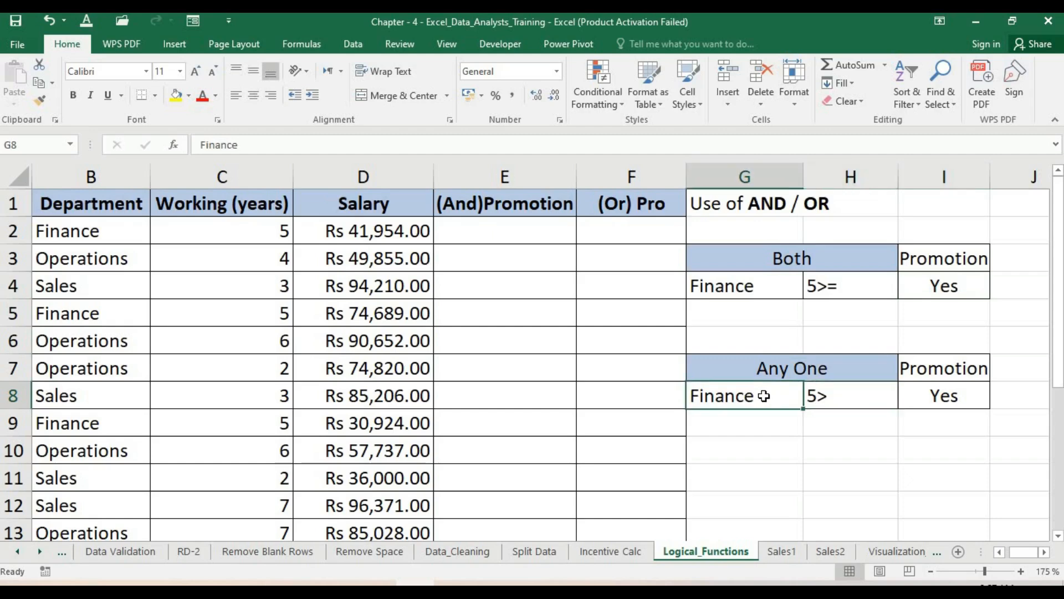
click(949, 397)
click(846, 399)
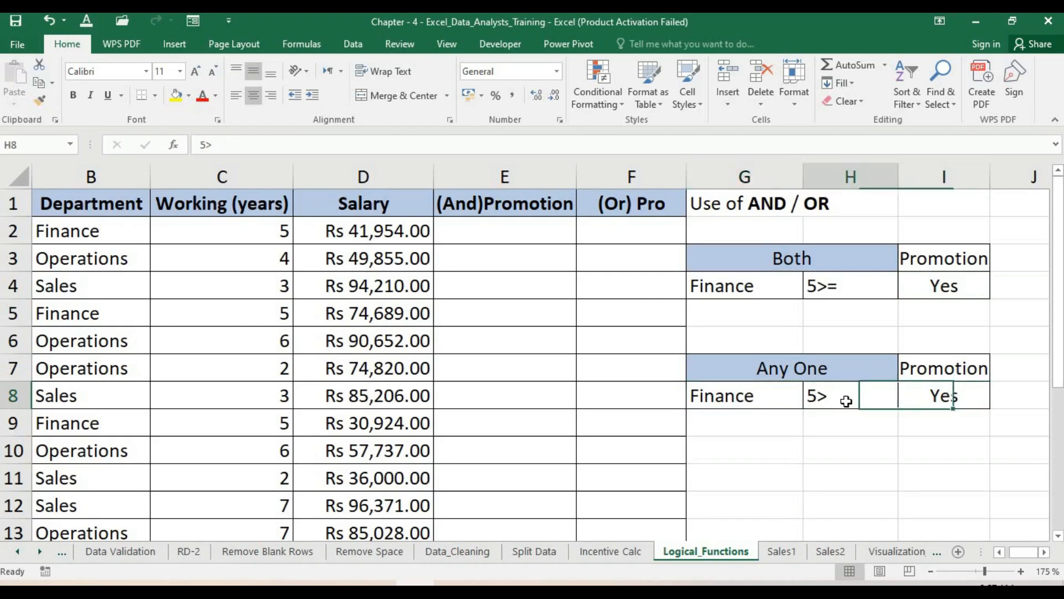
click(936, 397)
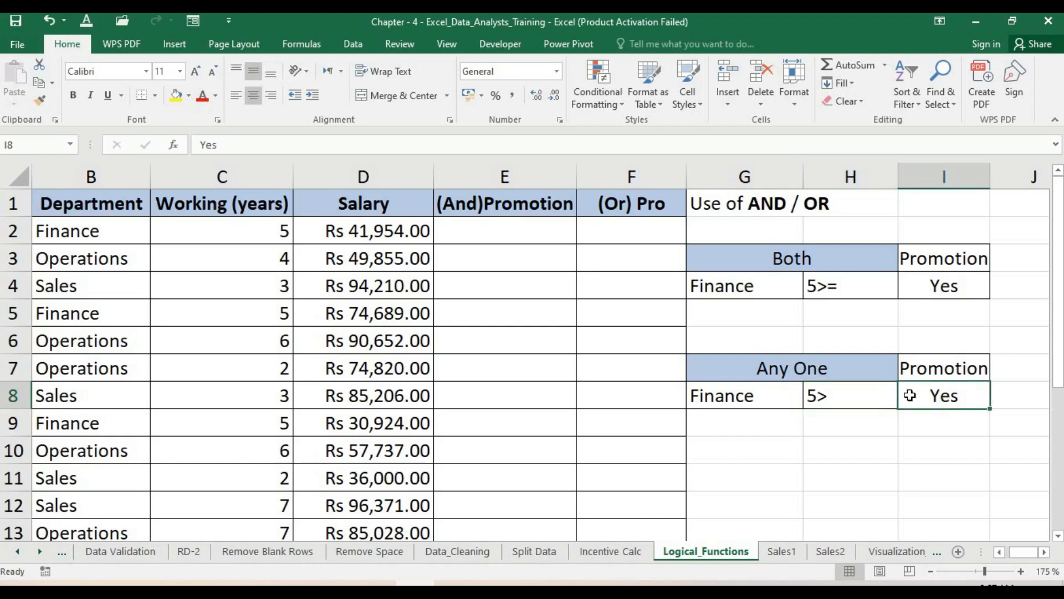
click(779, 390)
click(837, 398)
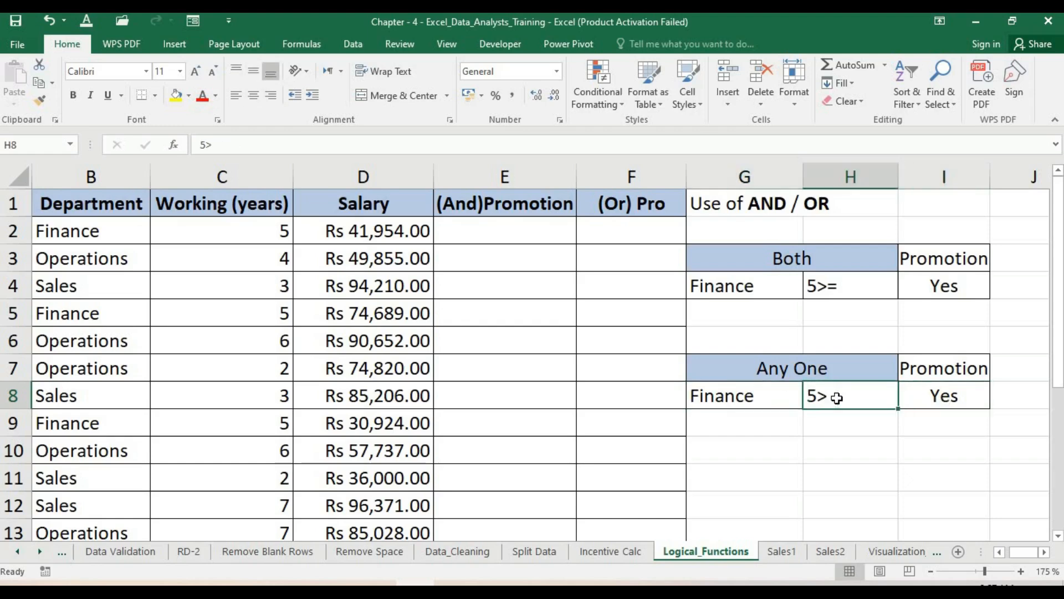
click(942, 399)
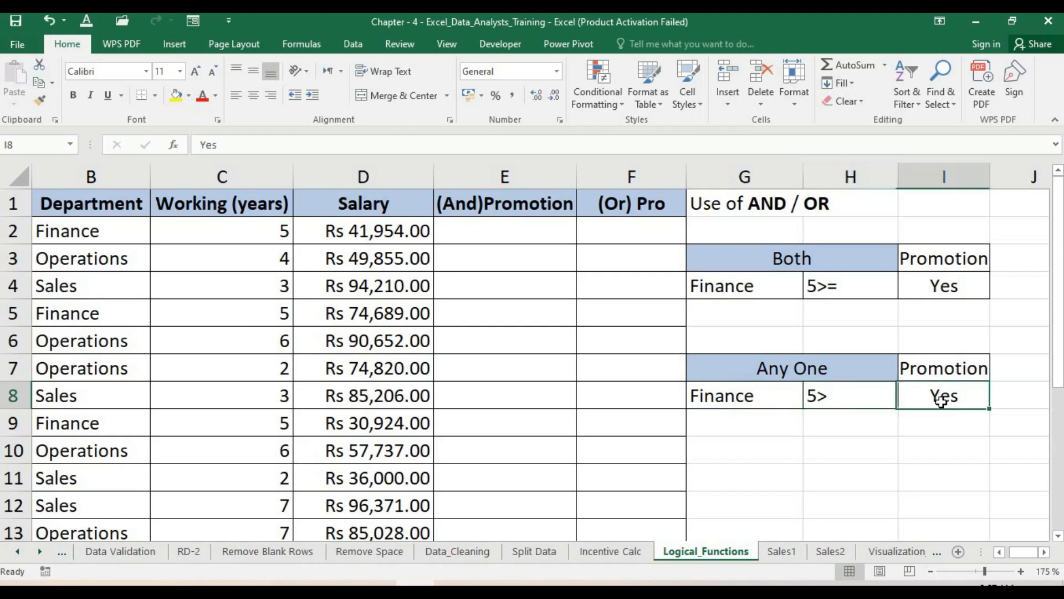
click(743, 287)
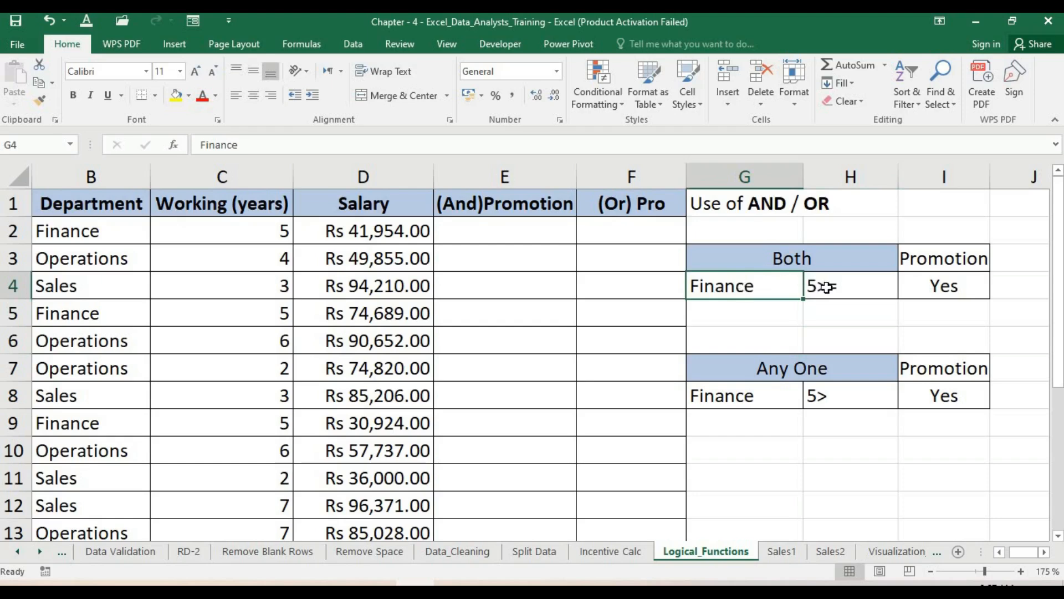
click(826, 287)
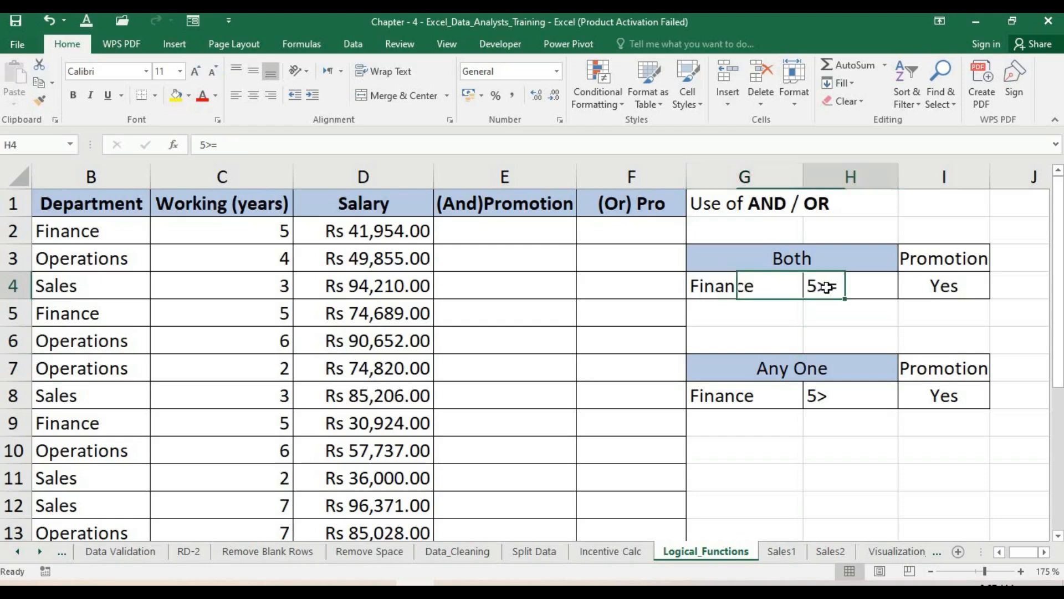
click(946, 286)
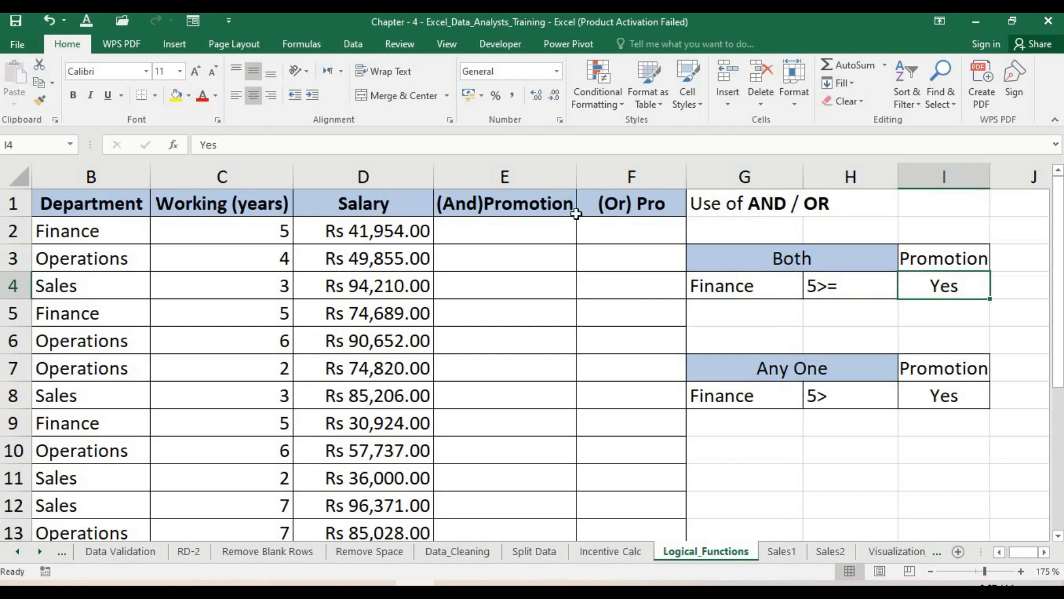
- Start an IF formula in cell E2 with a nested AND function
click(557, 232)
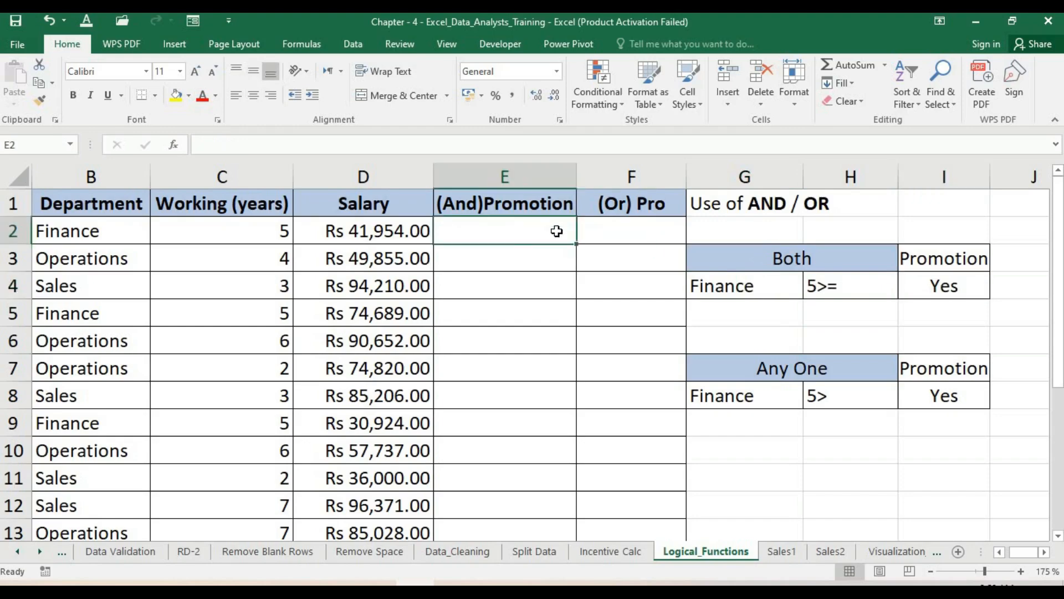
text(=if)
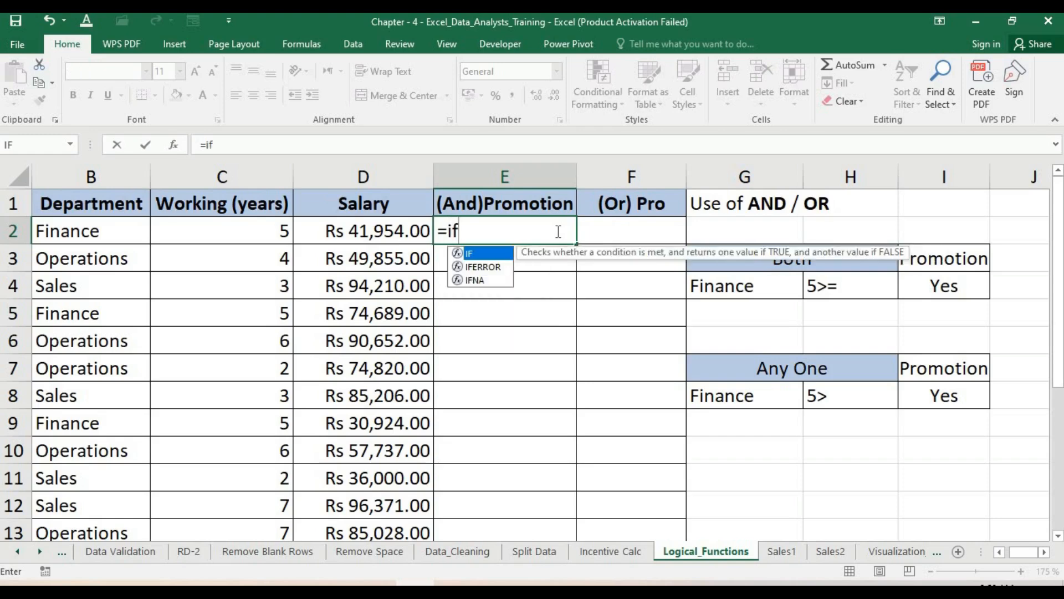
text((And)
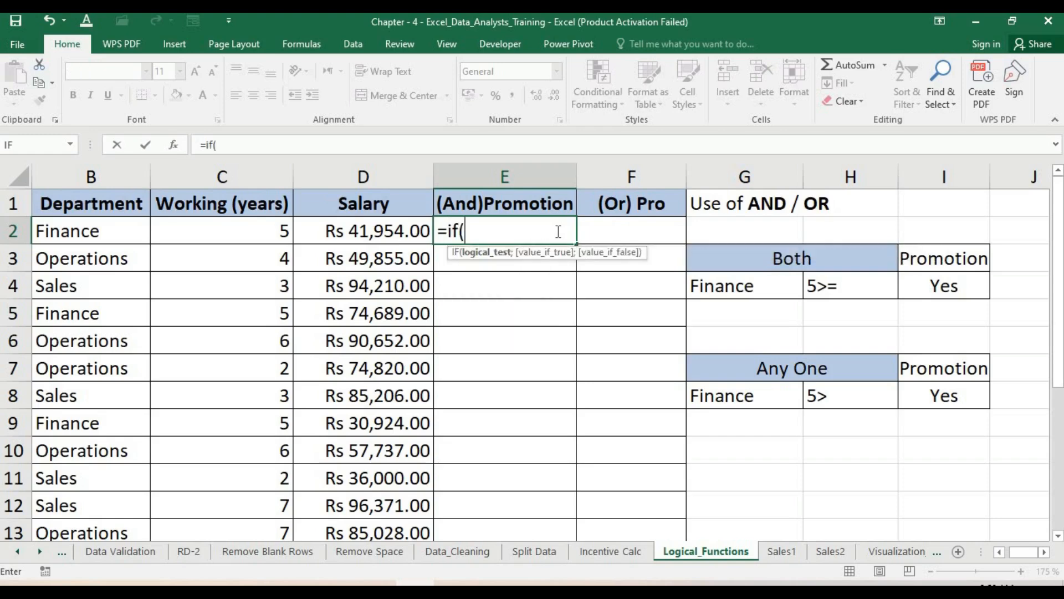
key(BackSpace)
key(BackSpace)
text(ND)
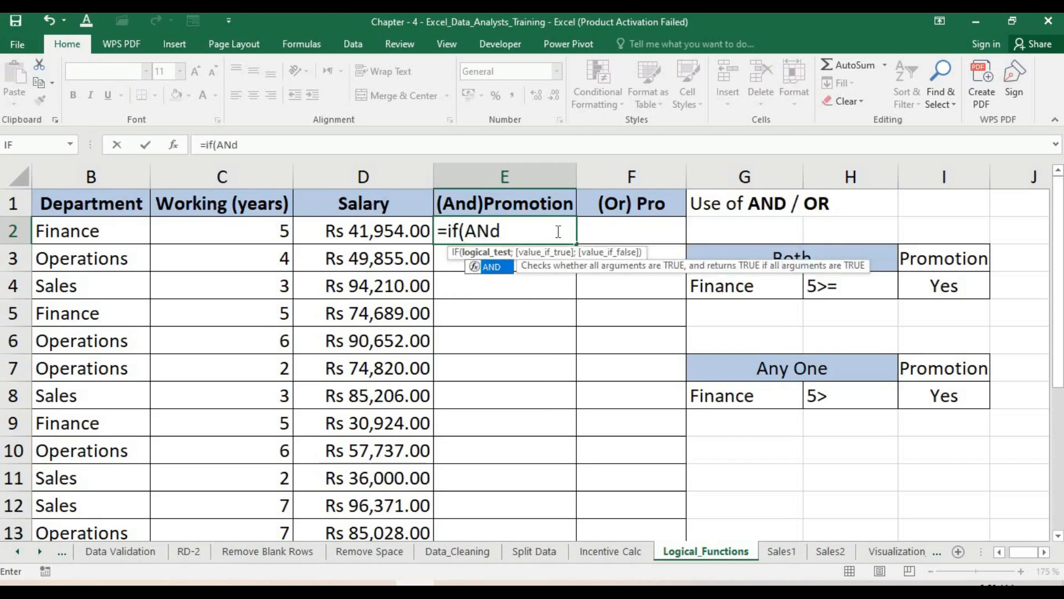
key(BackSpace)
text(D()
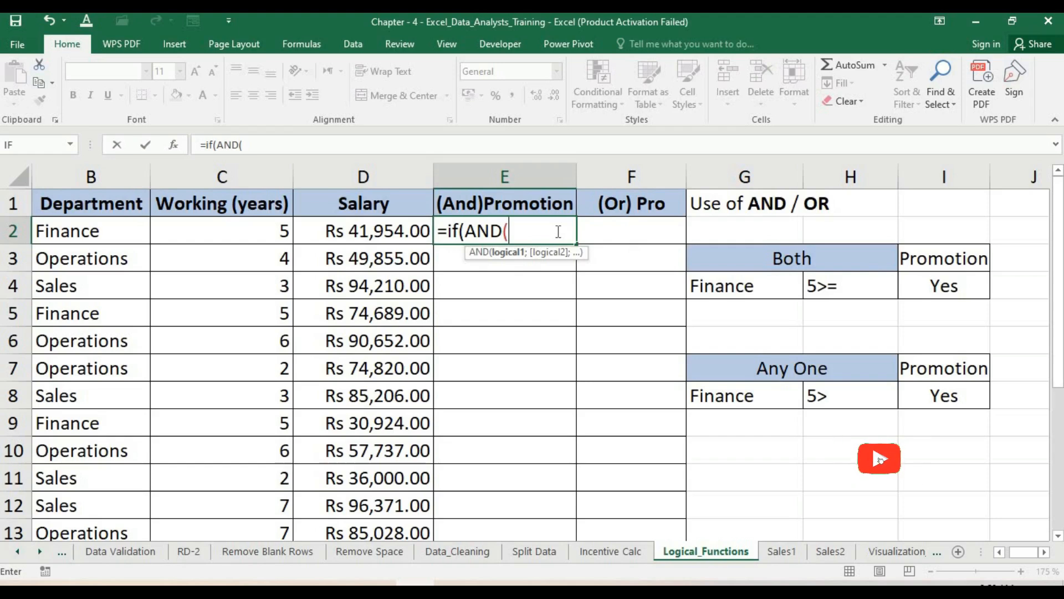
- Add the first AND condition testing that B2 equals "Finance"
click(114, 207)
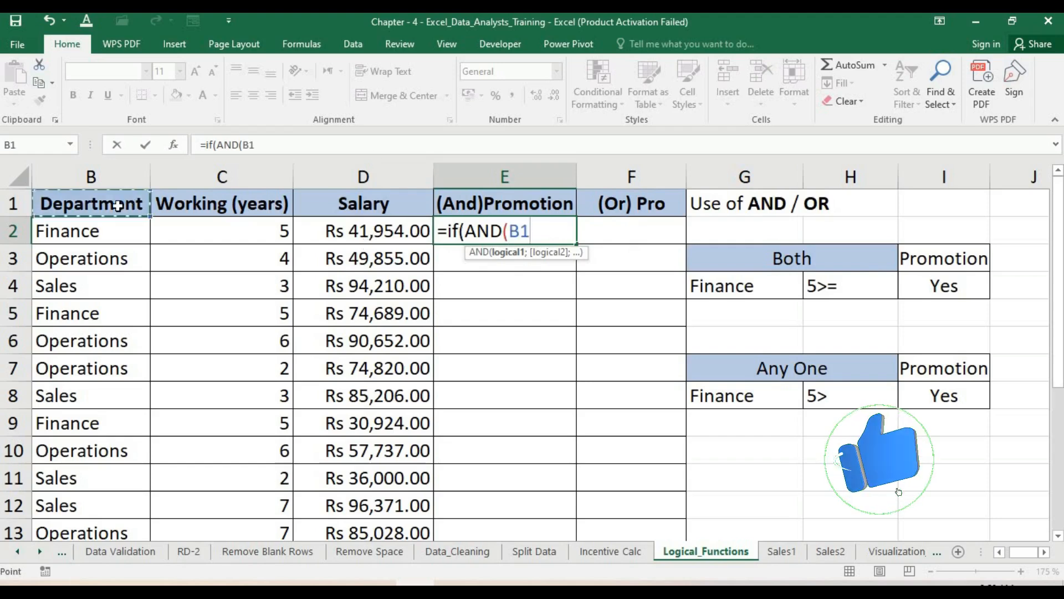
click(107, 235)
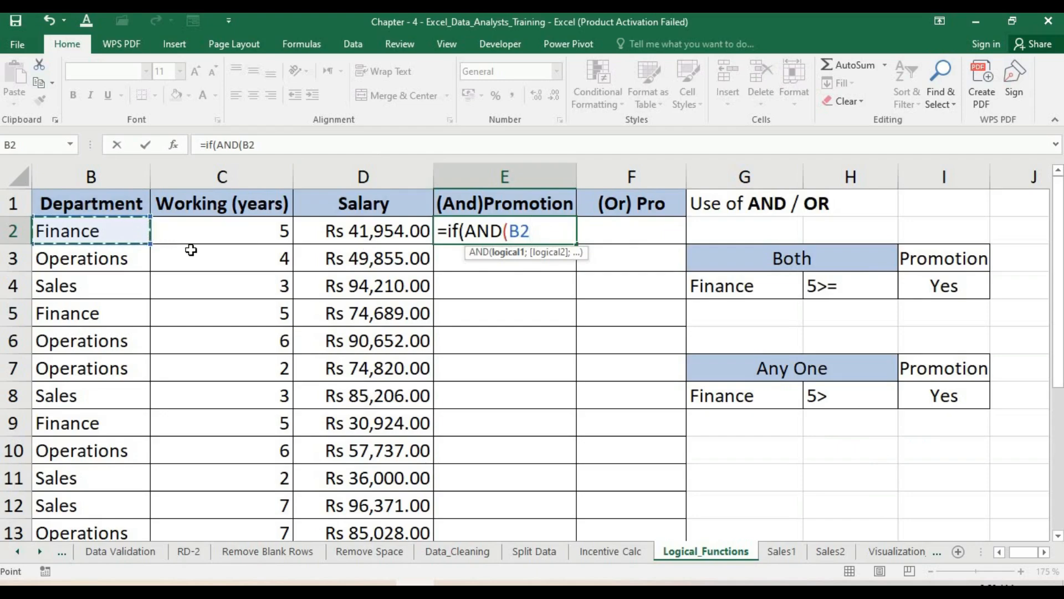
text(=)
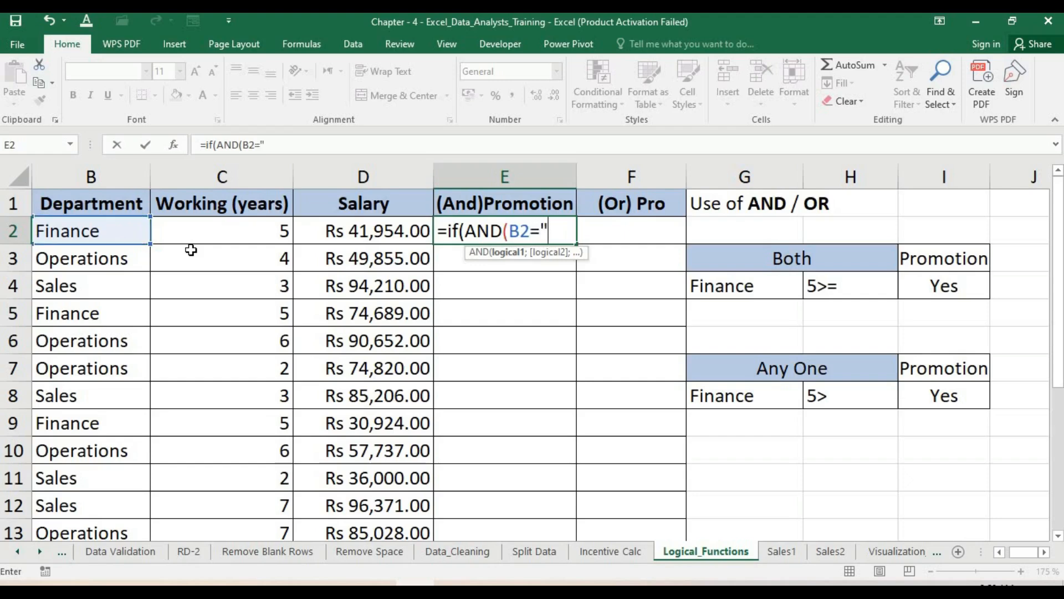
text("Finance)
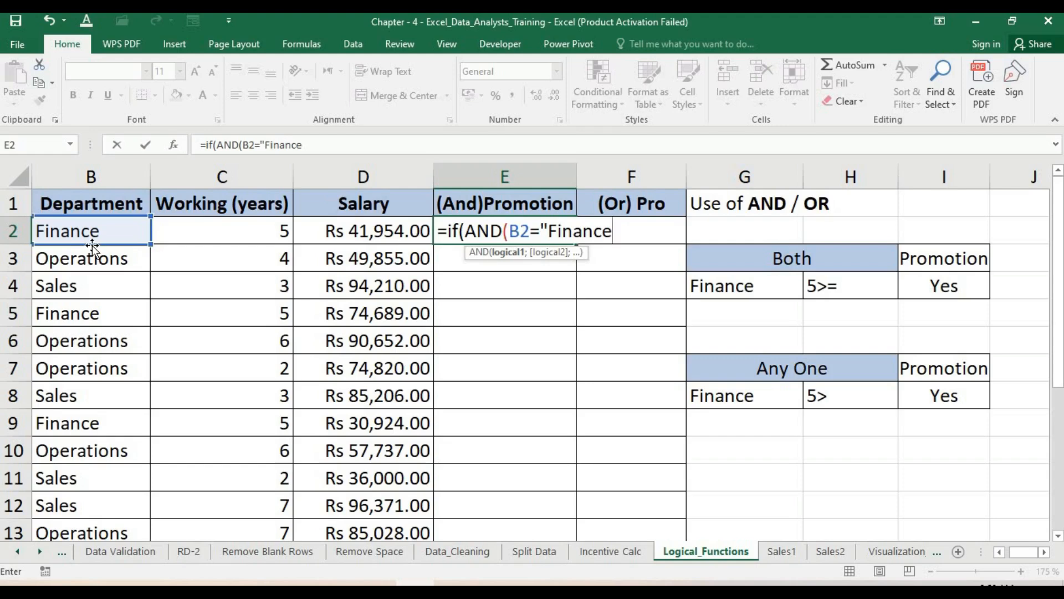
text(",)
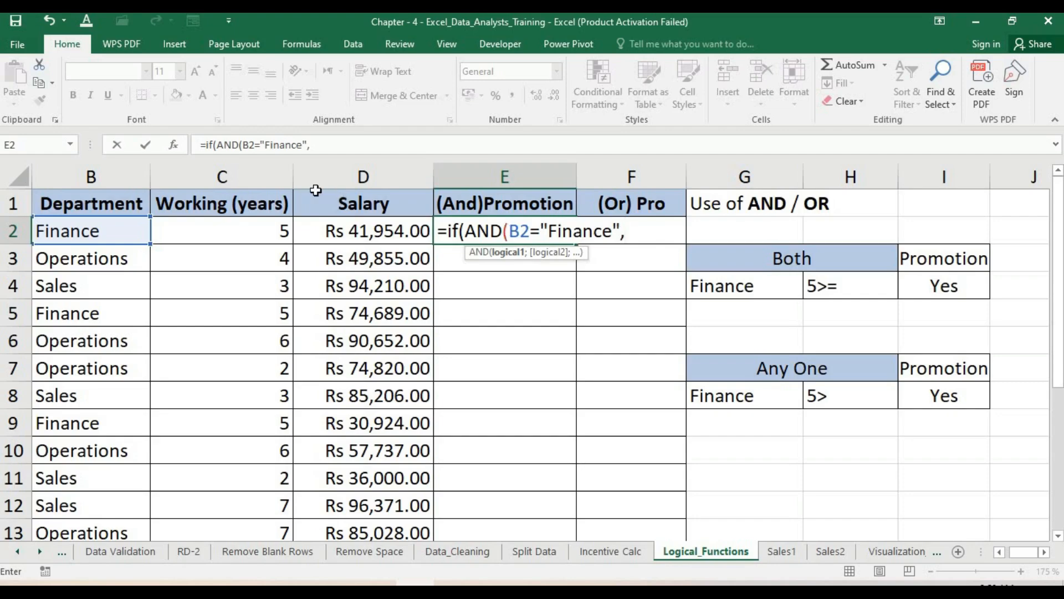
- Add a semicolon argument separator after the Finance condition in the formula
key(Return)
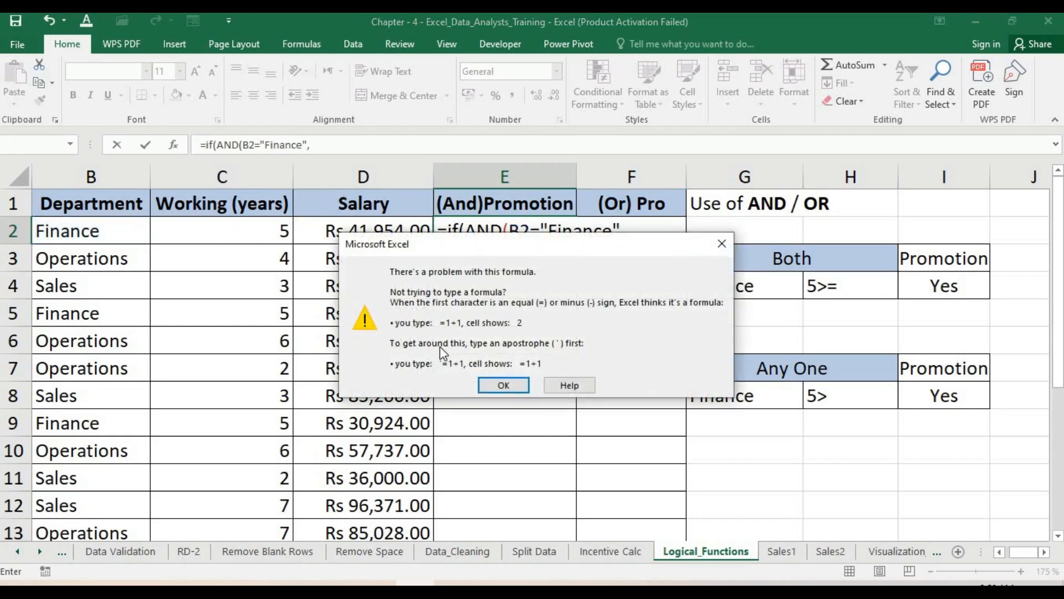
click(503, 385)
click(641, 233)
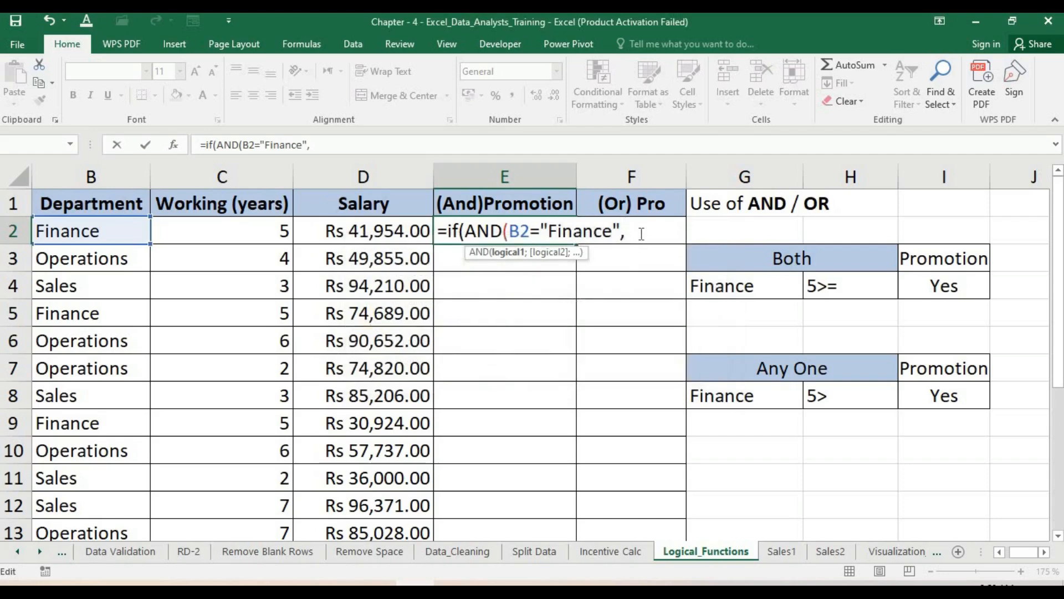
key(BackSpace)
text(;)
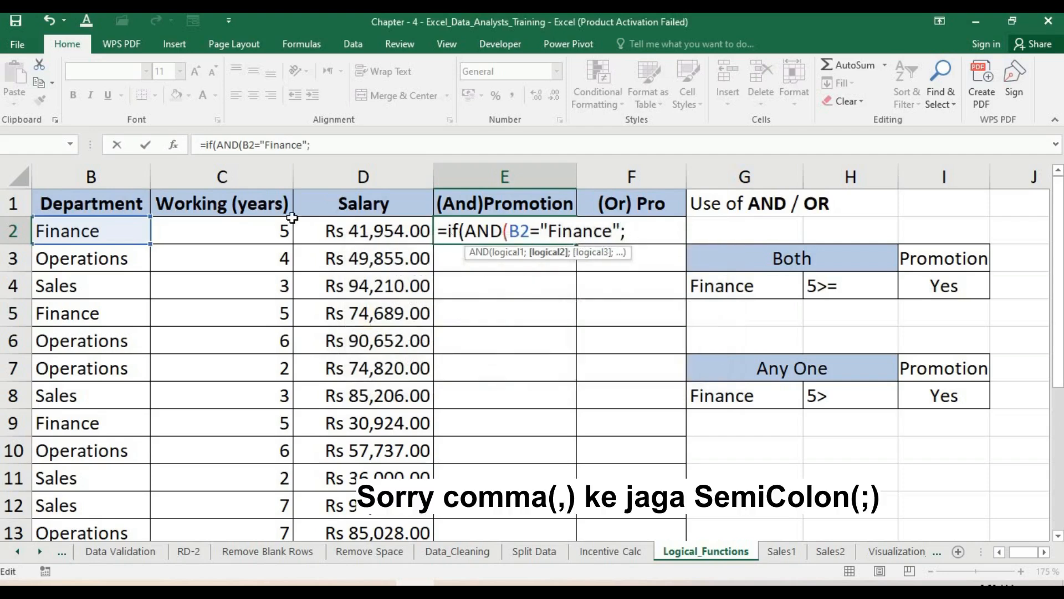
- Add the second condition C2>=5, close the AND function and try to confirm the formula
click(263, 230)
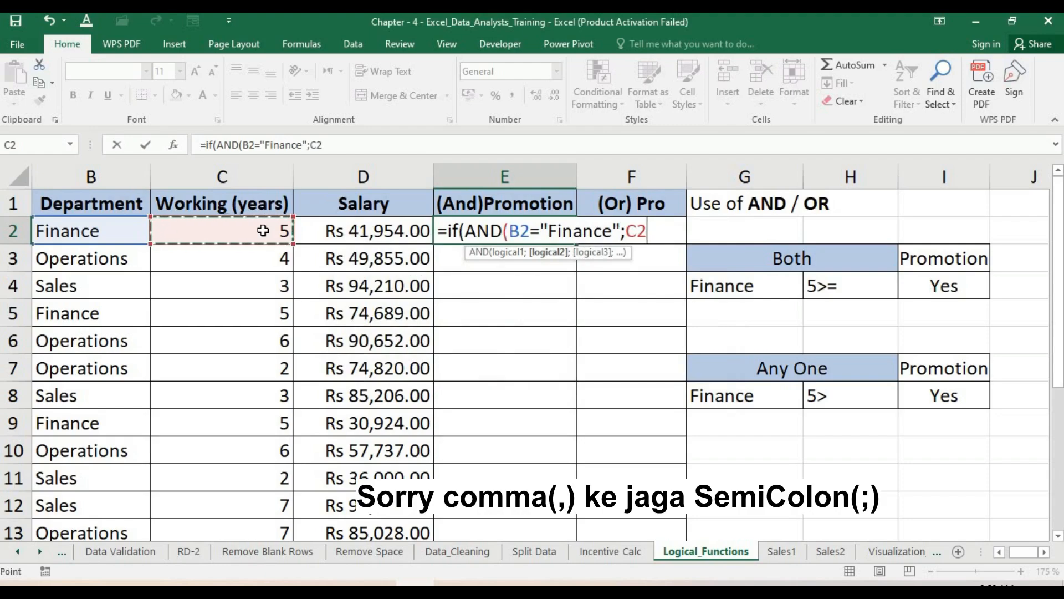
text(>=5)
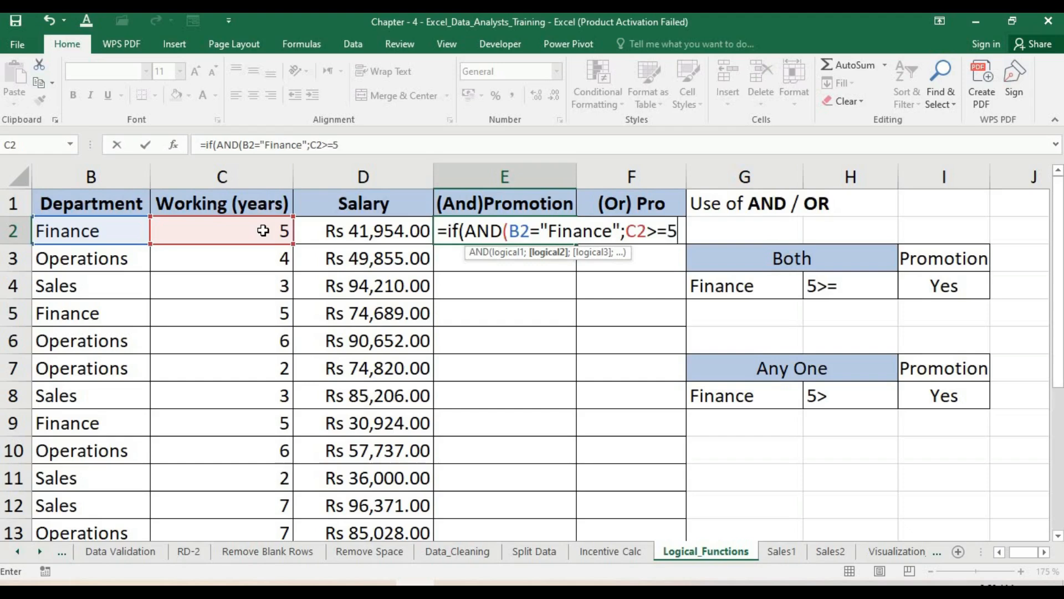
text())
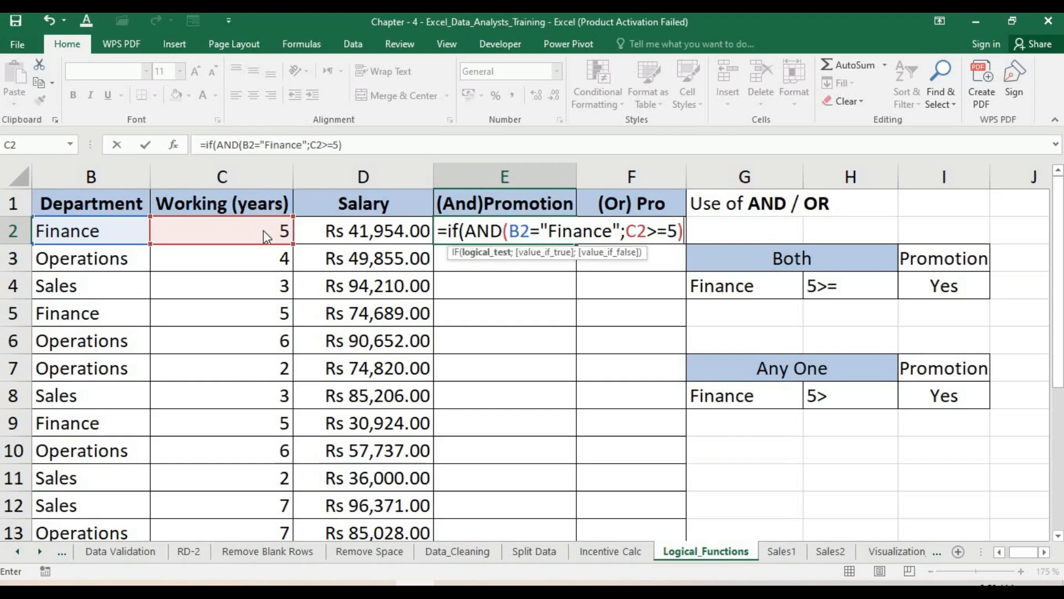
key(Return)
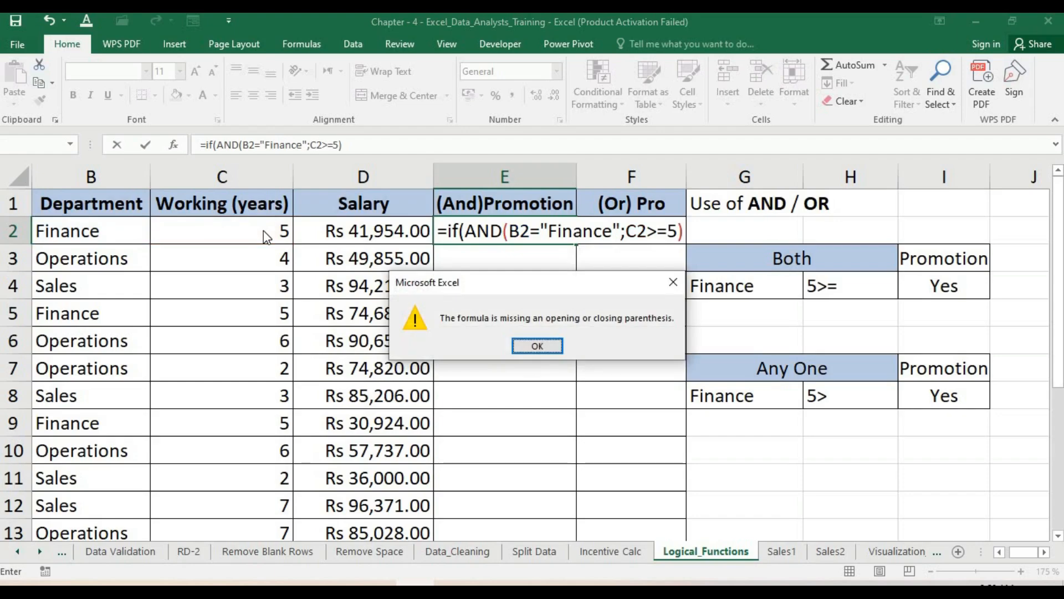
- Dismiss the parenthesis error and add "Yes" as the IF formula's value-if-true argument in E2
key(Return)
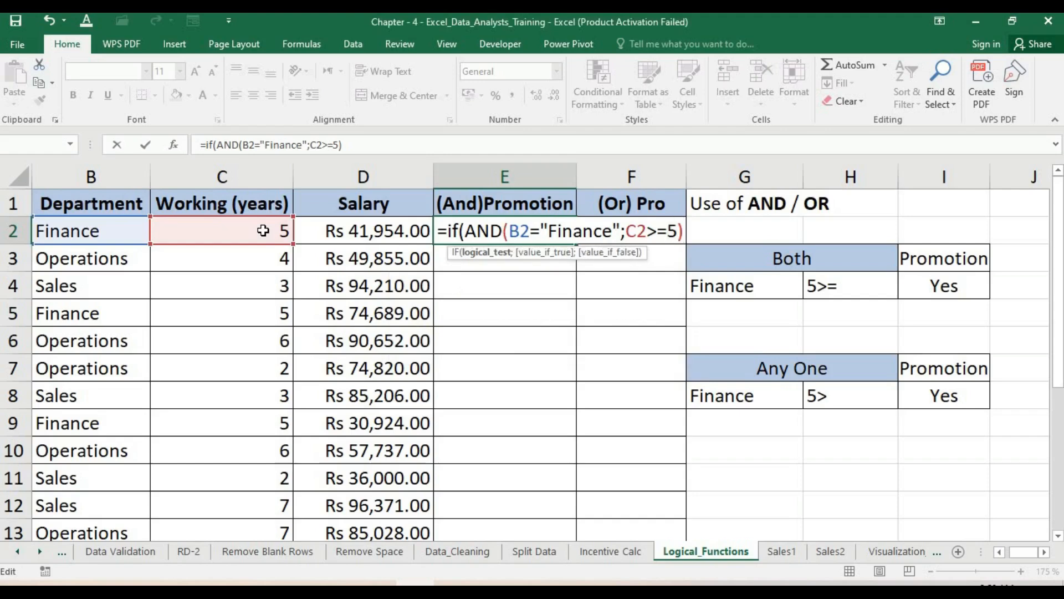
text(,"YE)
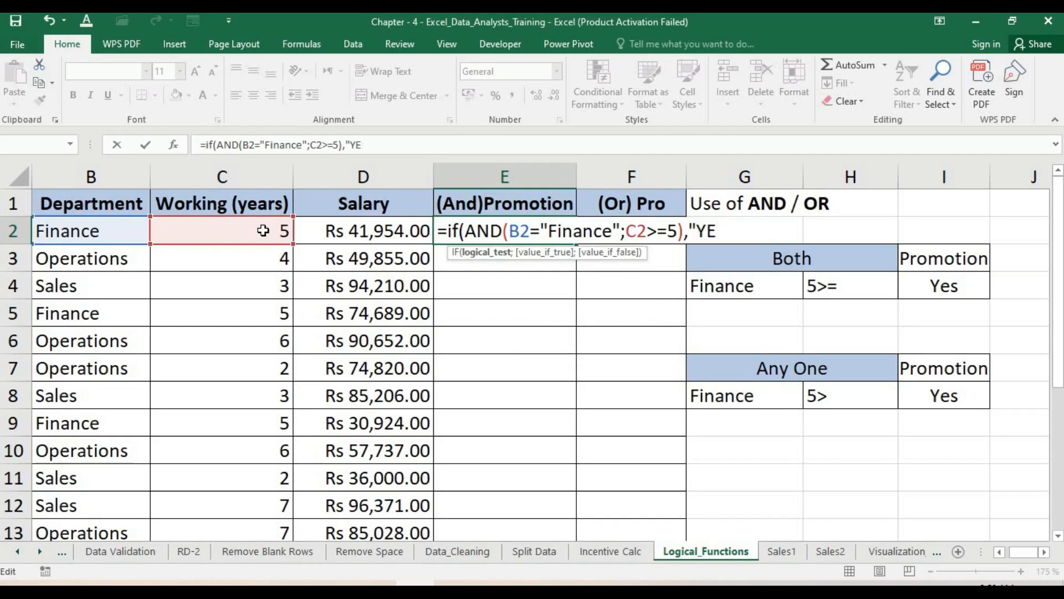
key(BackSpace)
text(es)
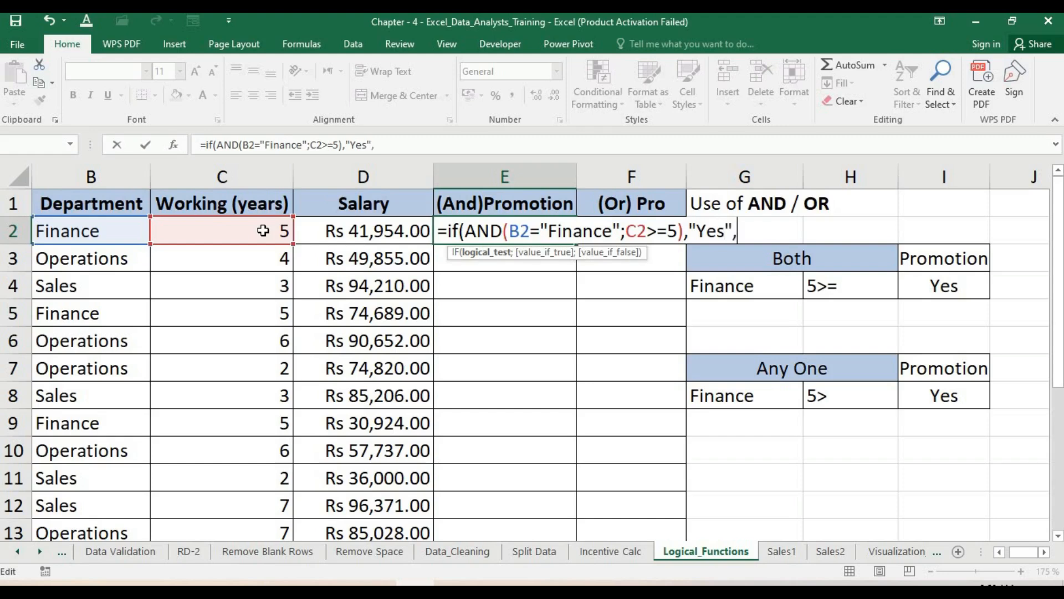
text(";)
key(BackSpace)
text(;)
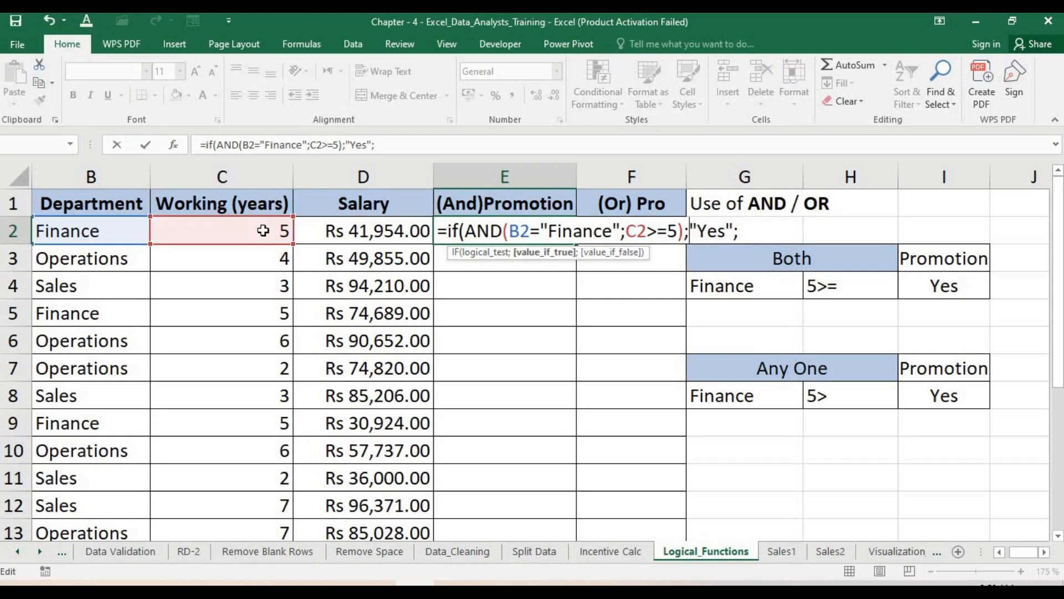
- Add "No" as the value-if-false argument, close and confirm the IF formula, then fill it down column E
key(Right)
key(Right)
key(Right)
key(Right)
key(Right)
key(Right)
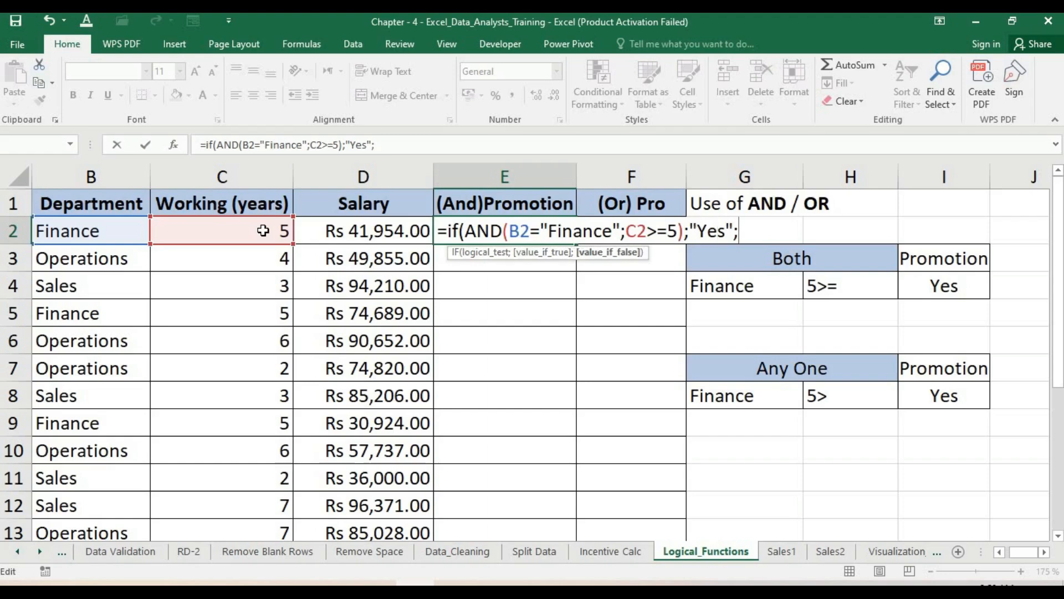
text(""No"))
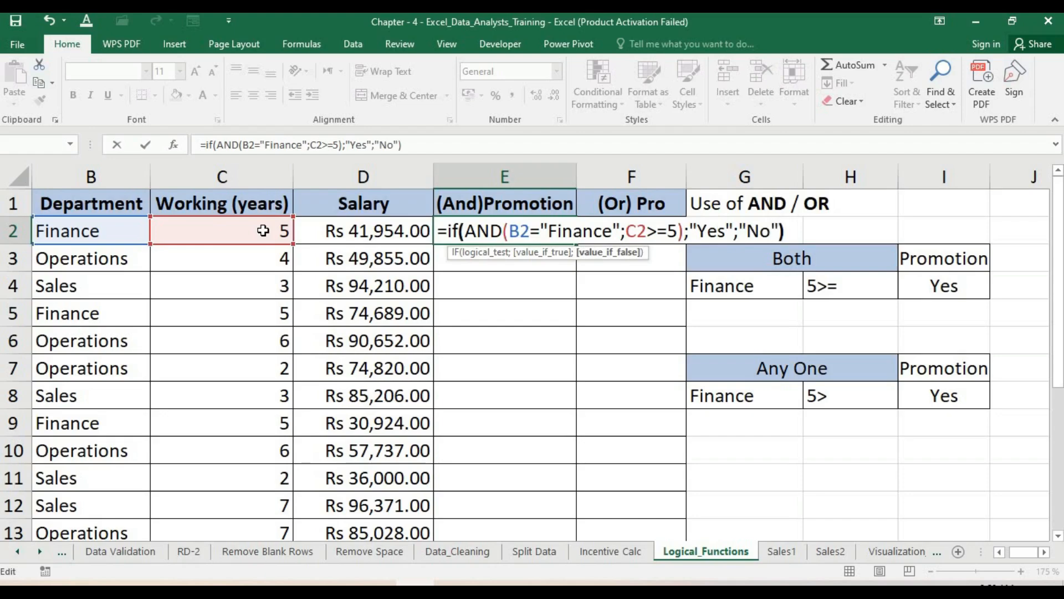
key(Return)
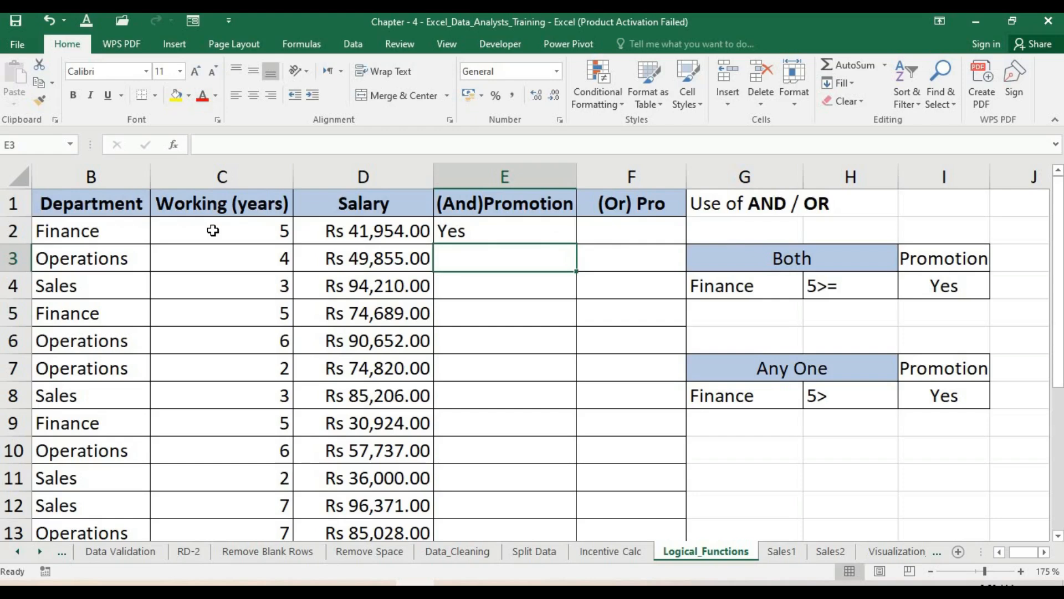
click(504, 231)
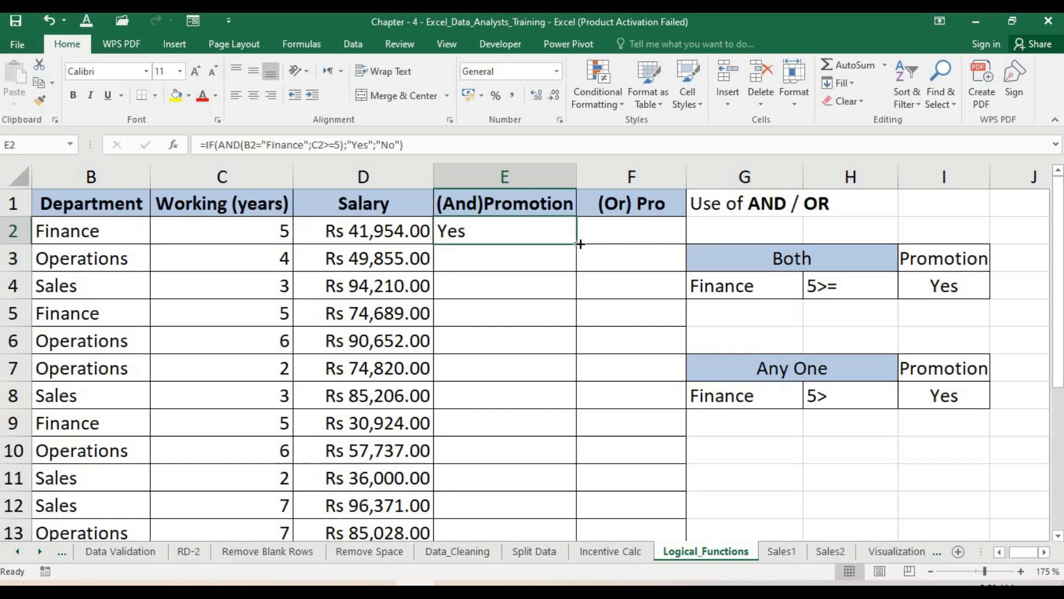
double_click(577, 244)
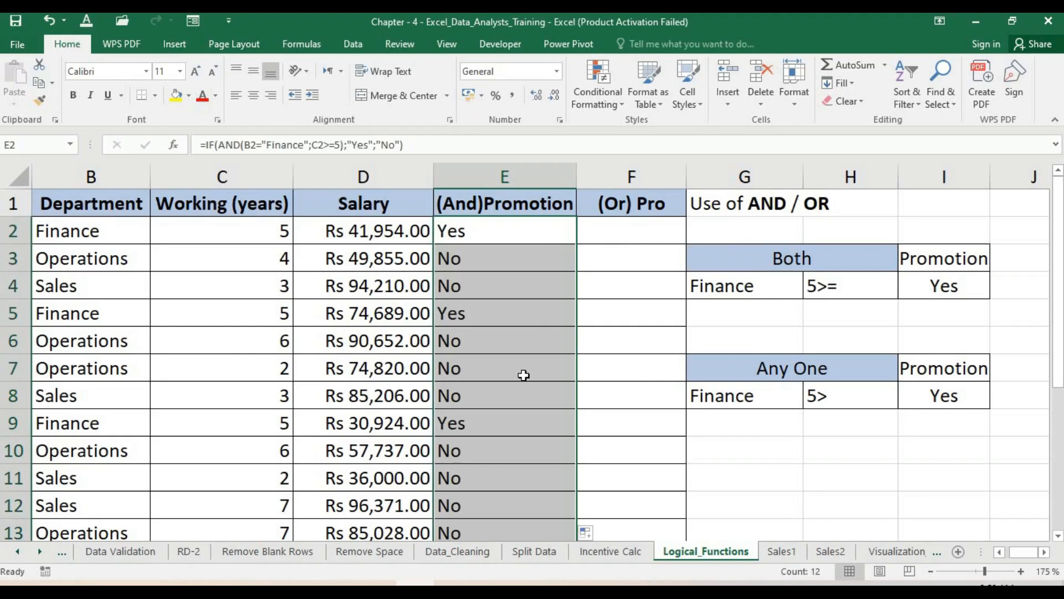
- Inspect the copied formulas in column E against the department and working-years values in rows 2 to 5
click(463, 259)
click(460, 281)
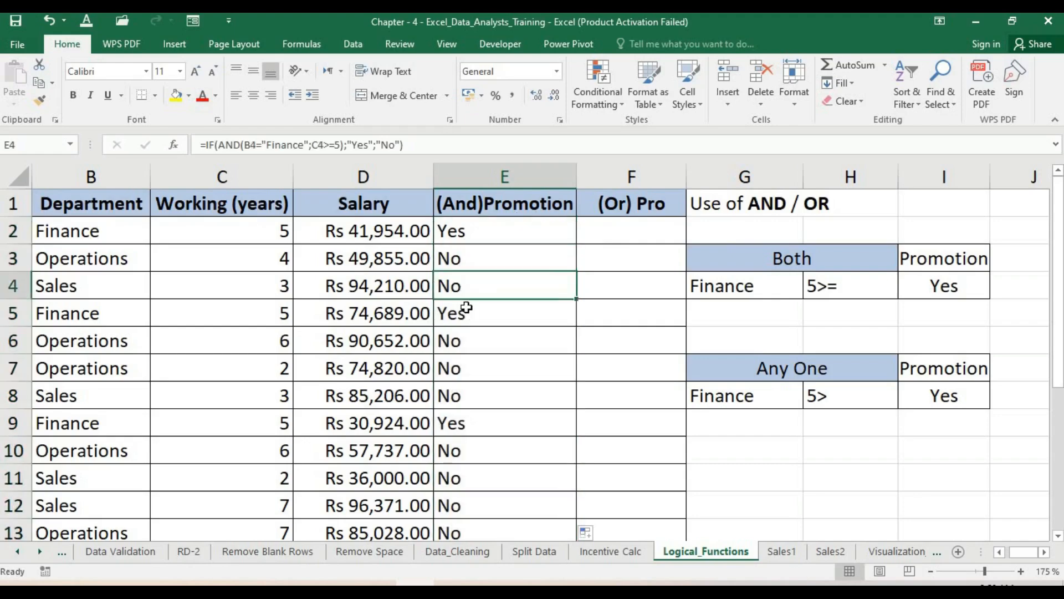
click(460, 311)
click(448, 232)
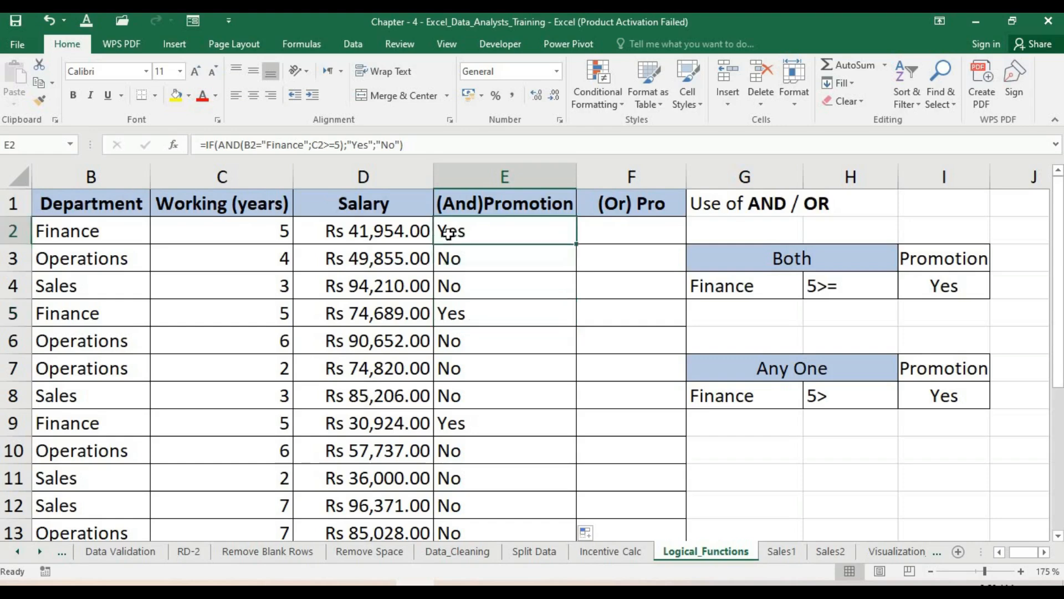
click(65, 234)
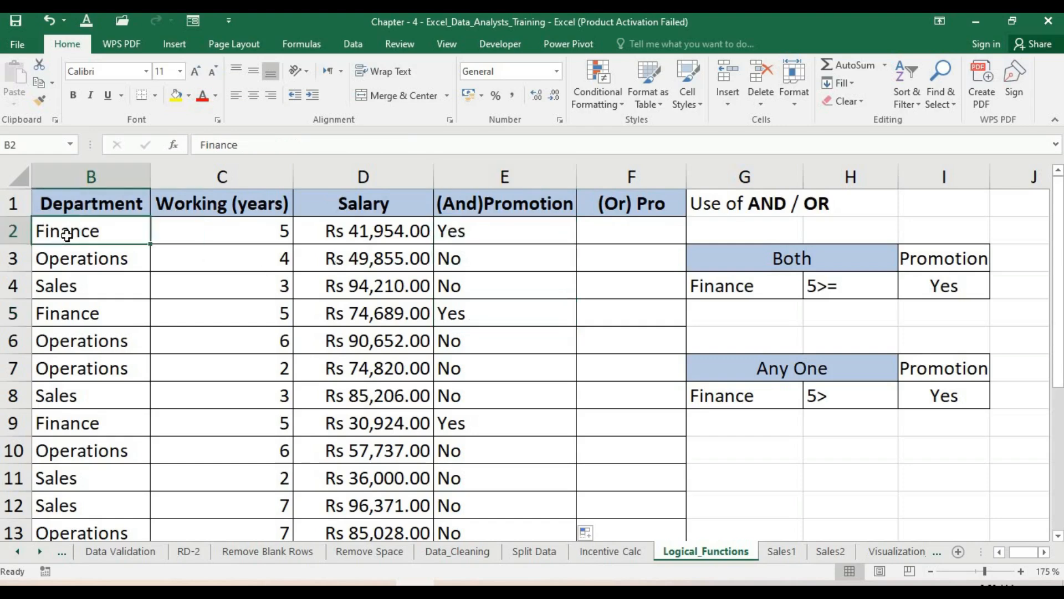
click(183, 230)
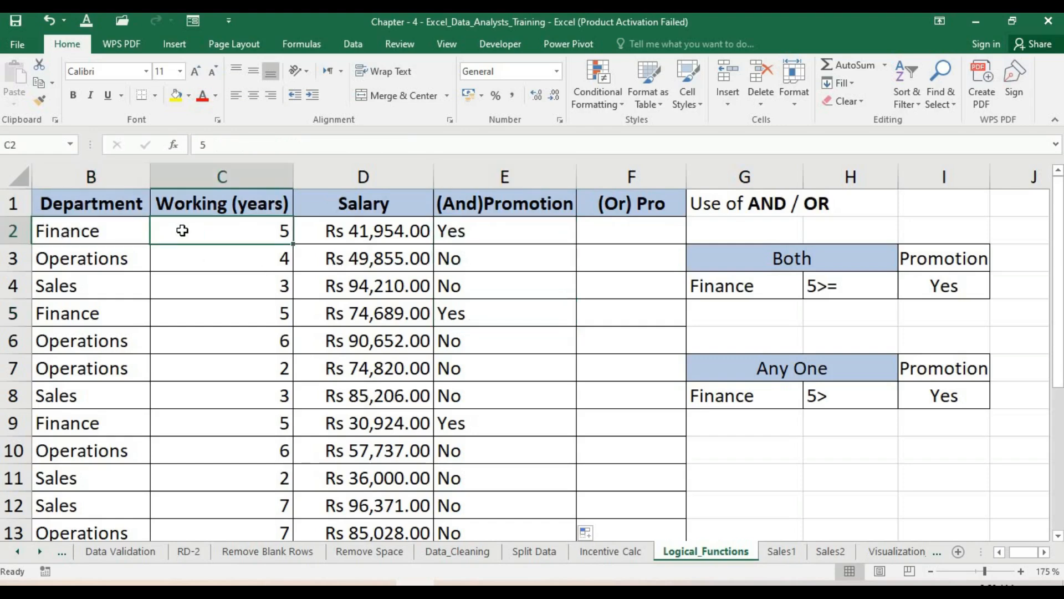
click(442, 232)
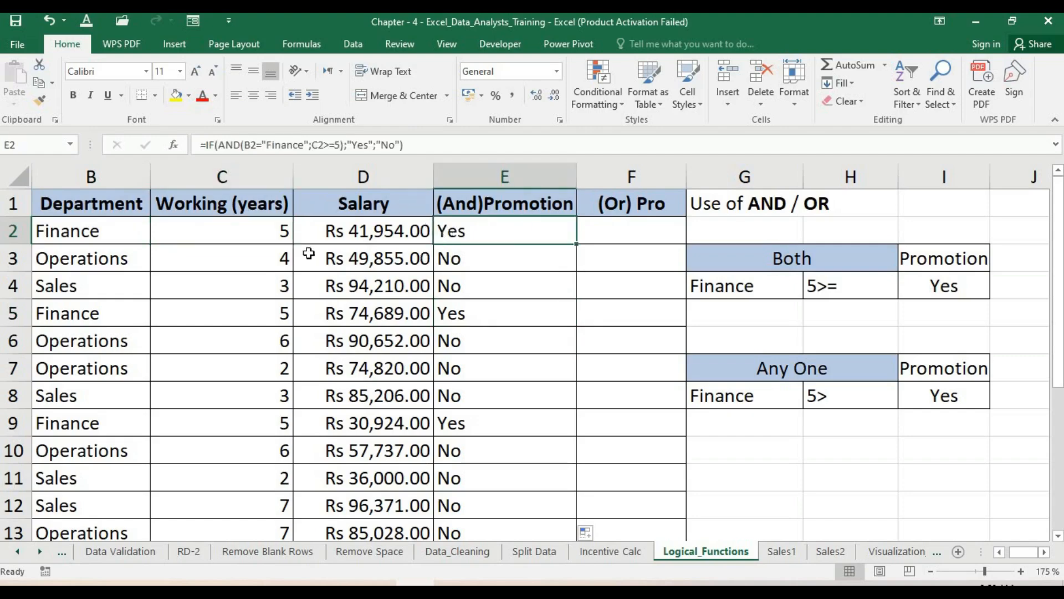
click(108, 259)
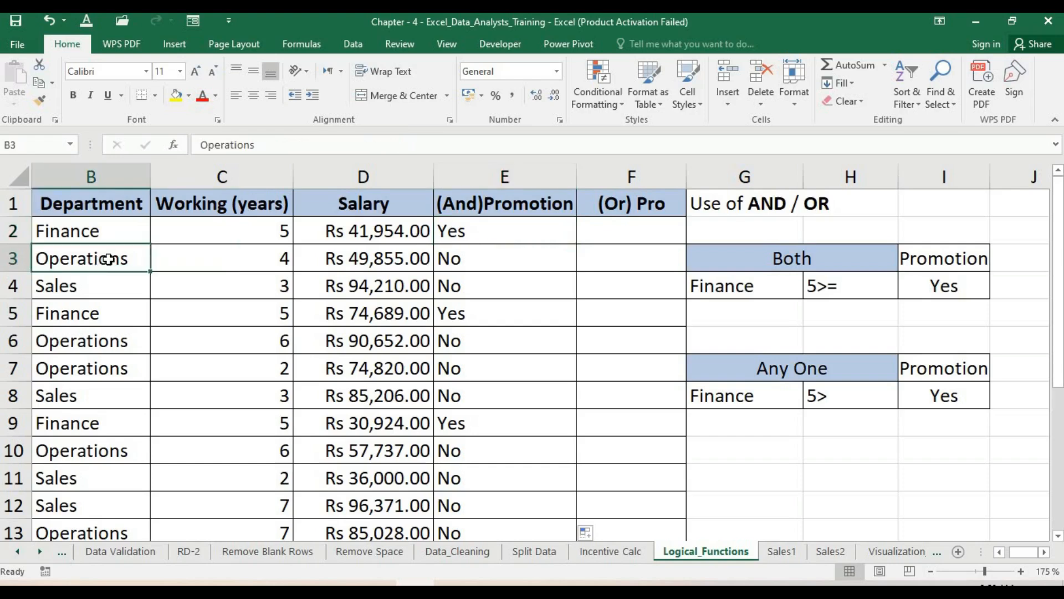
shift+click(245, 252)
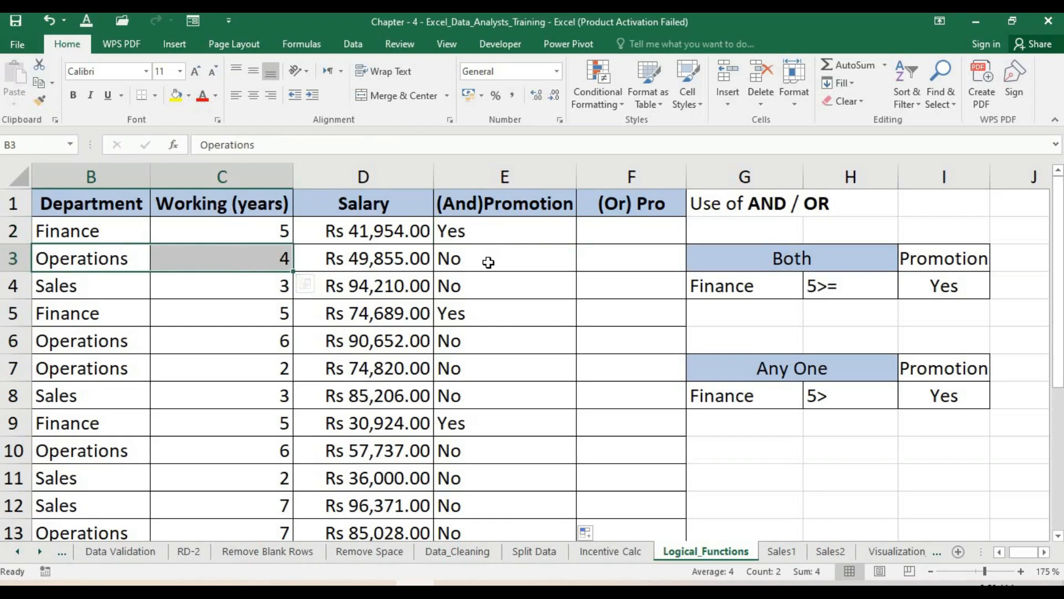
click(486, 262)
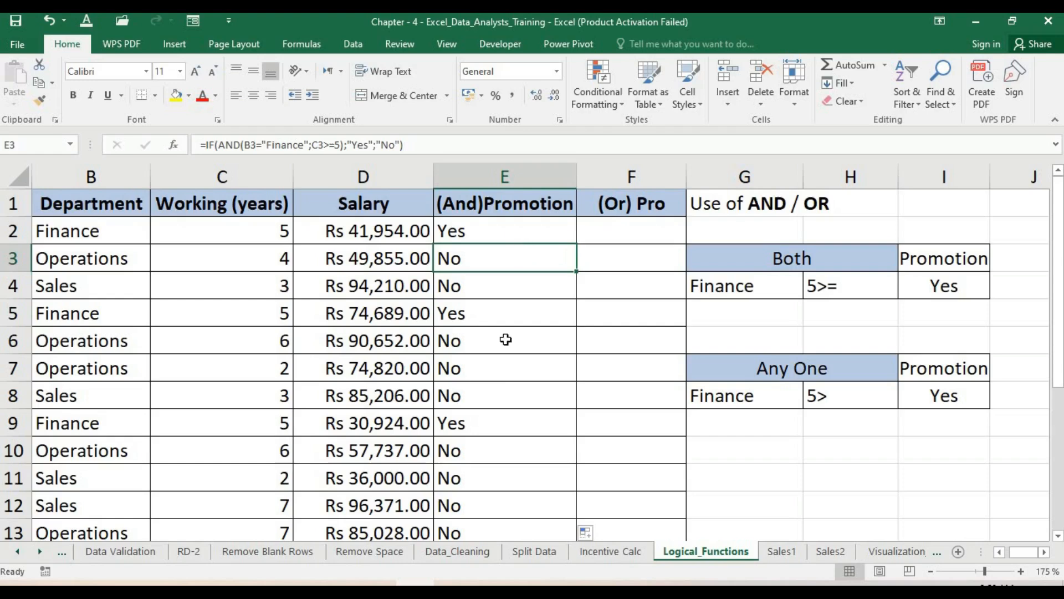
click(486, 313)
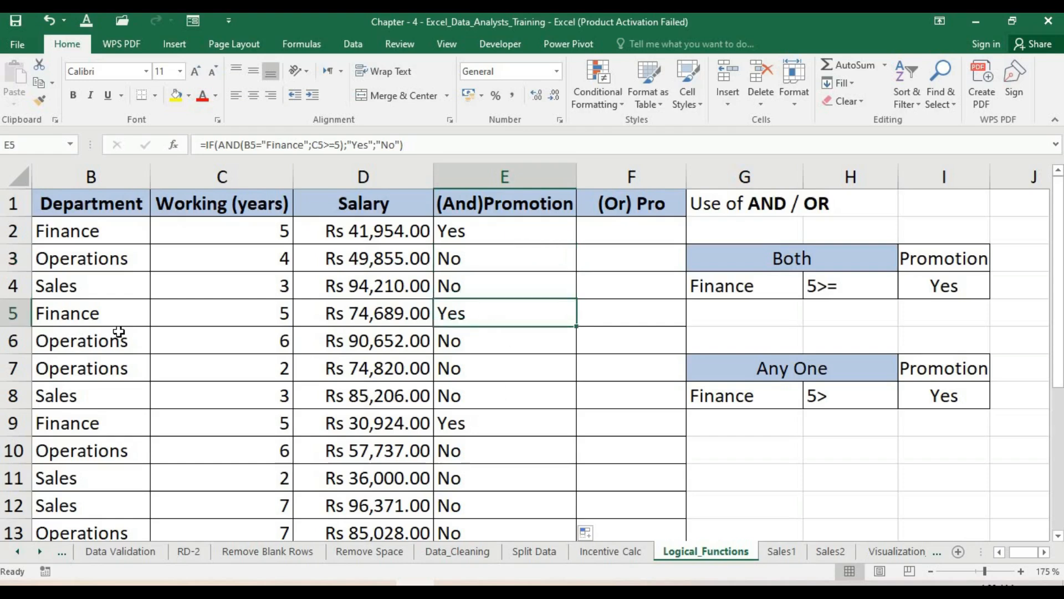
click(89, 318)
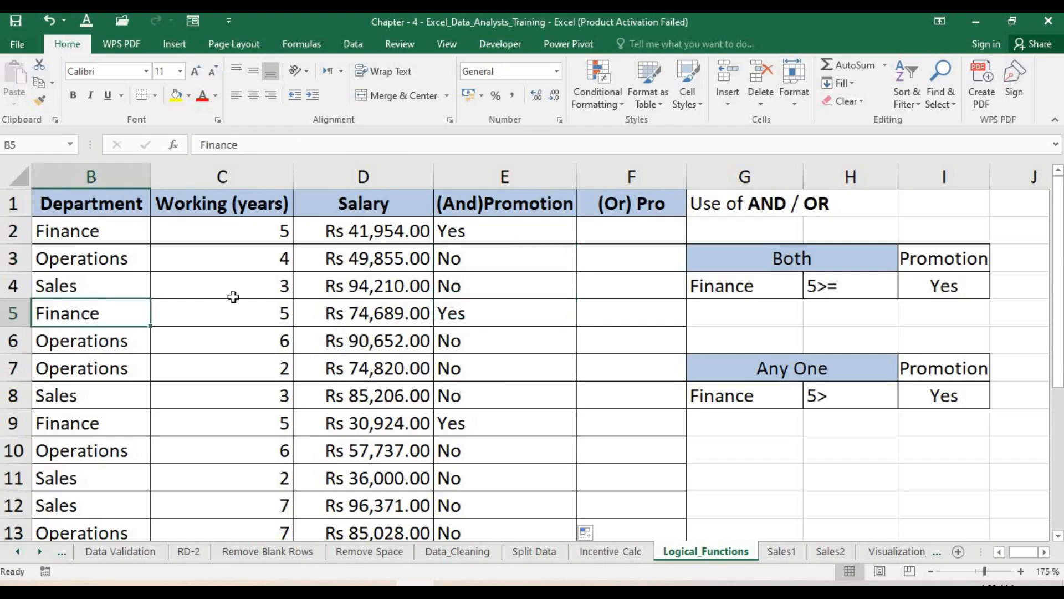
click(246, 317)
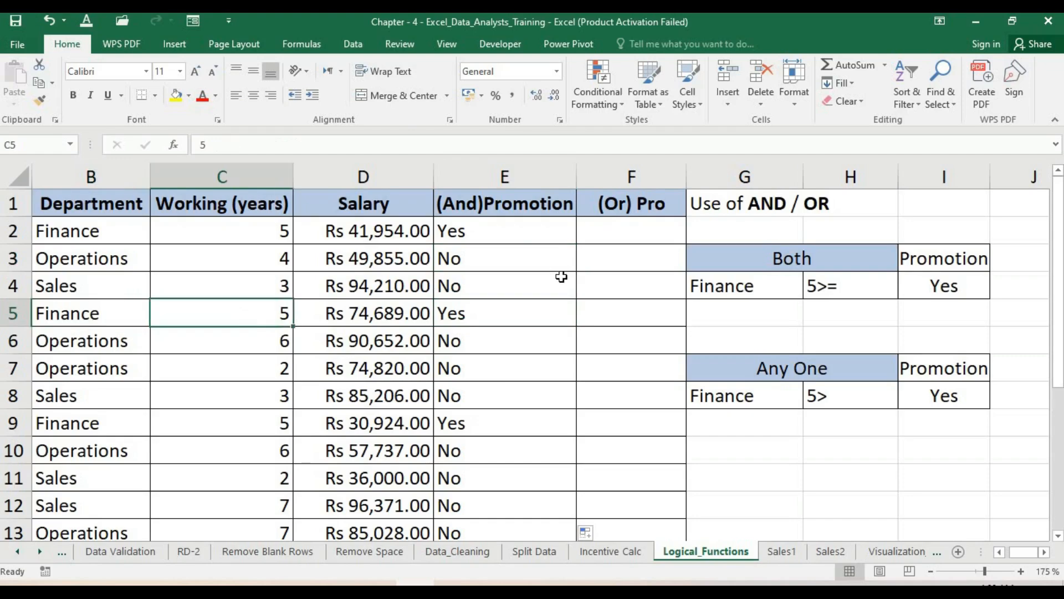
- Start an IF formula in F2 with a nested OR function whose first condition tests B2 equals "Finance"
click(644, 227)
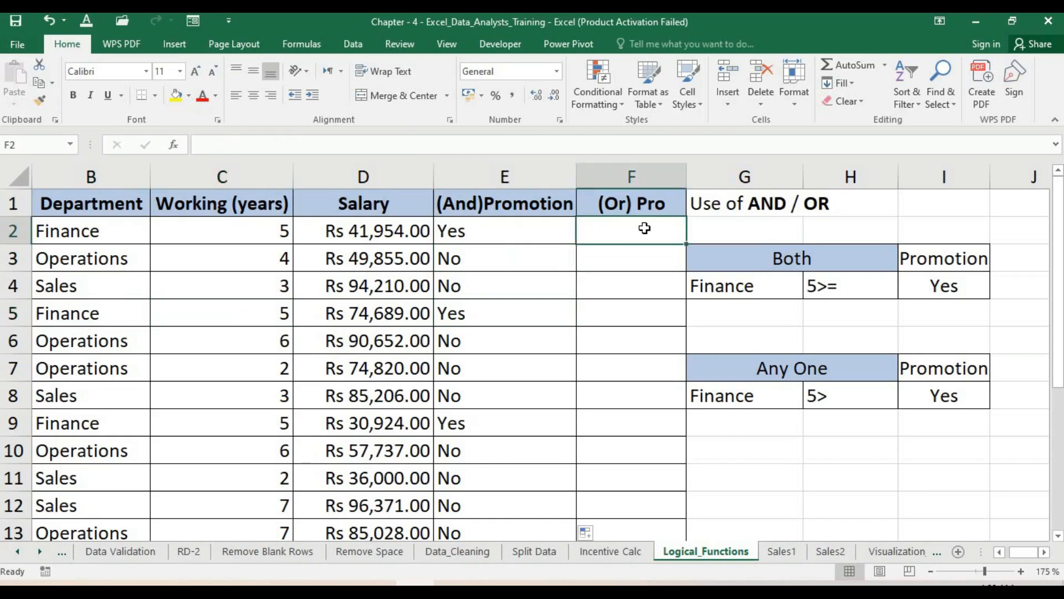
text(=if)
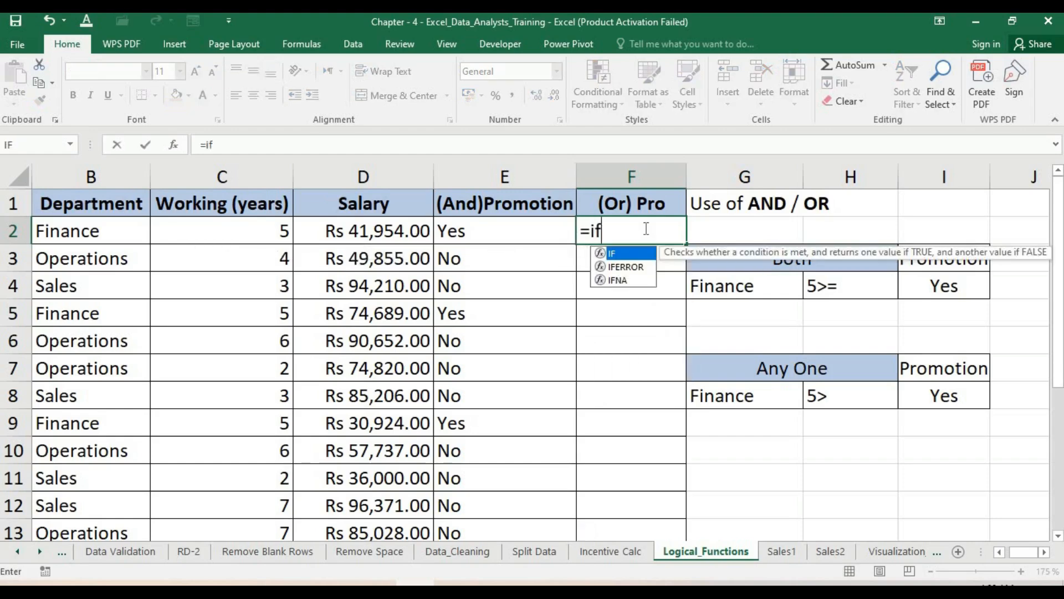
text(()
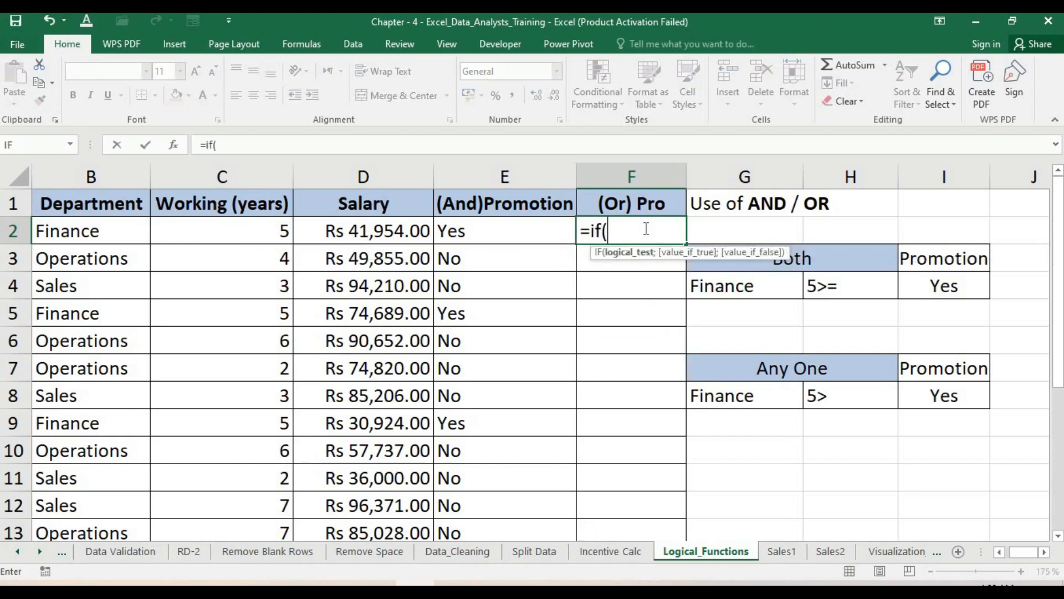
text(OR)
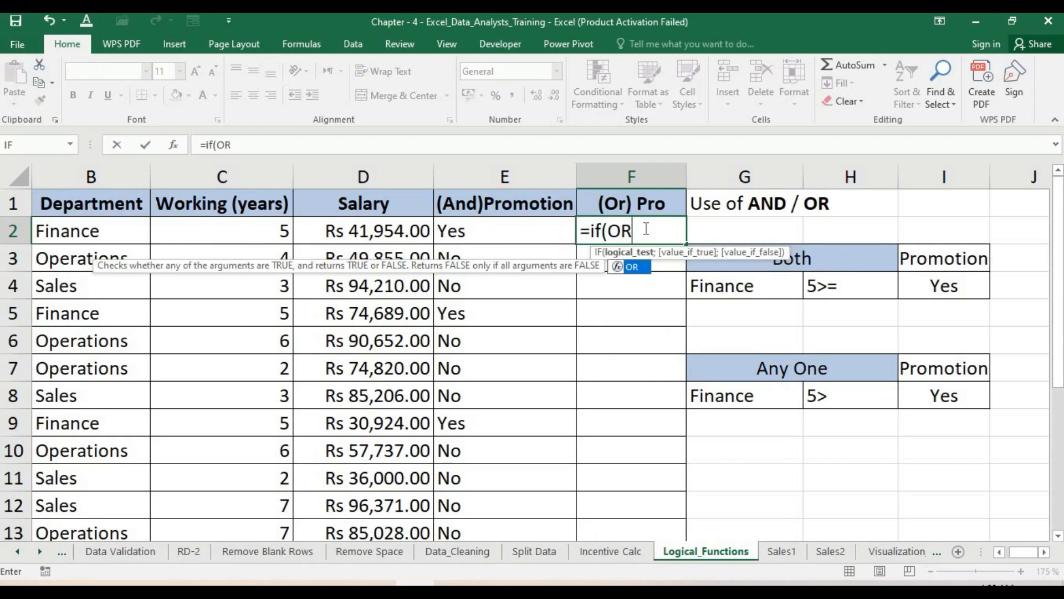
text((B2)
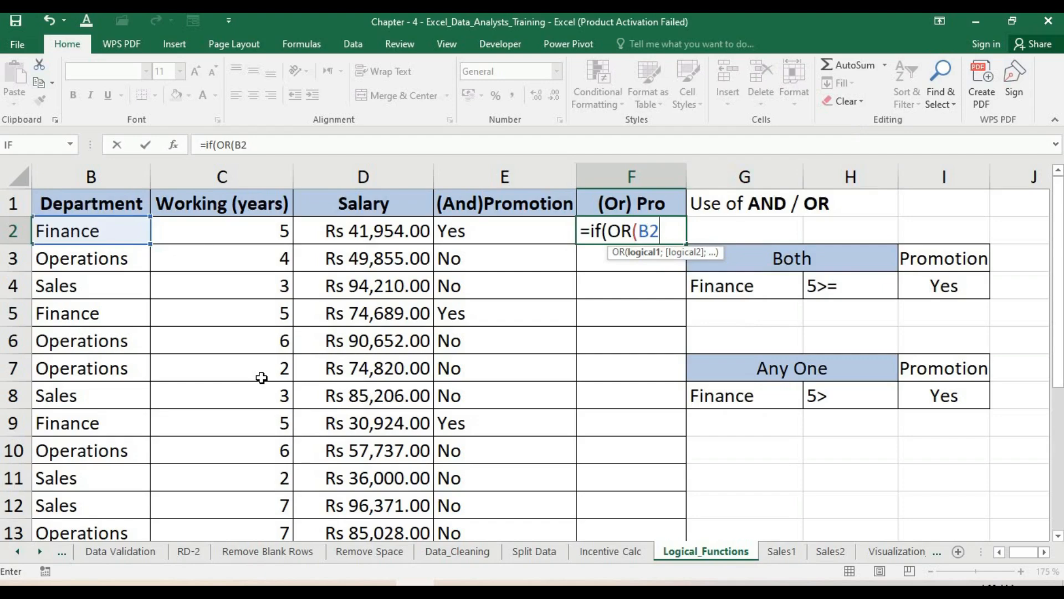
text(="Finance)
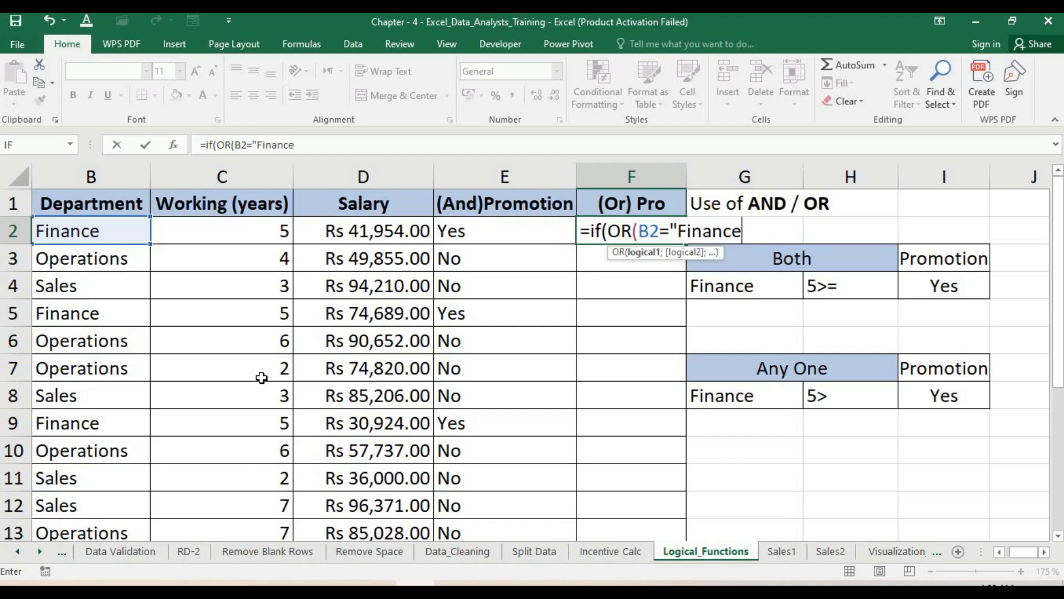
text(";C2)
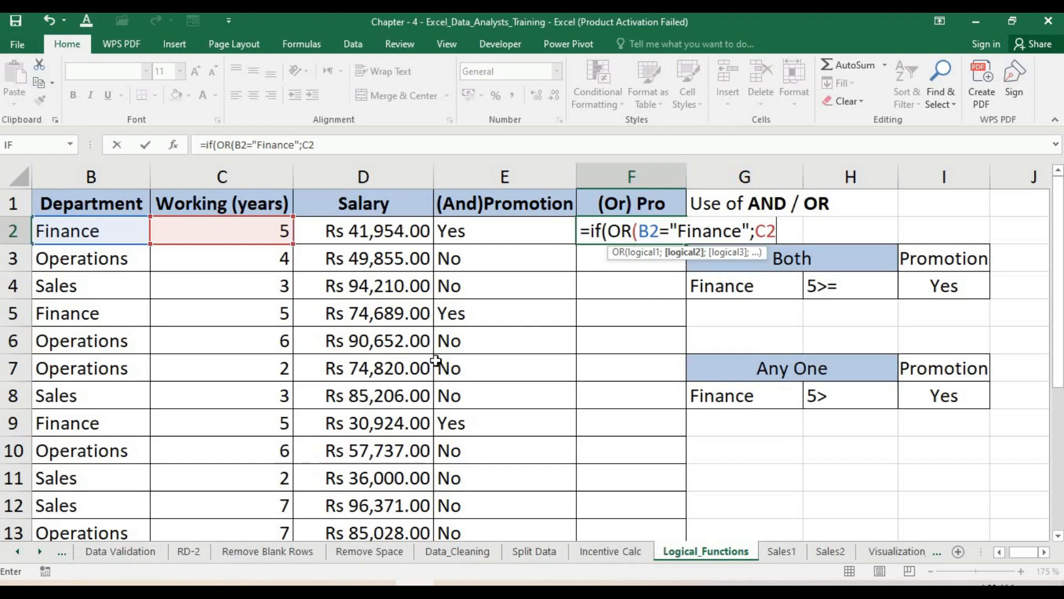
- Add the second OR condition C2>=5 and close the OR function
text(>=5))
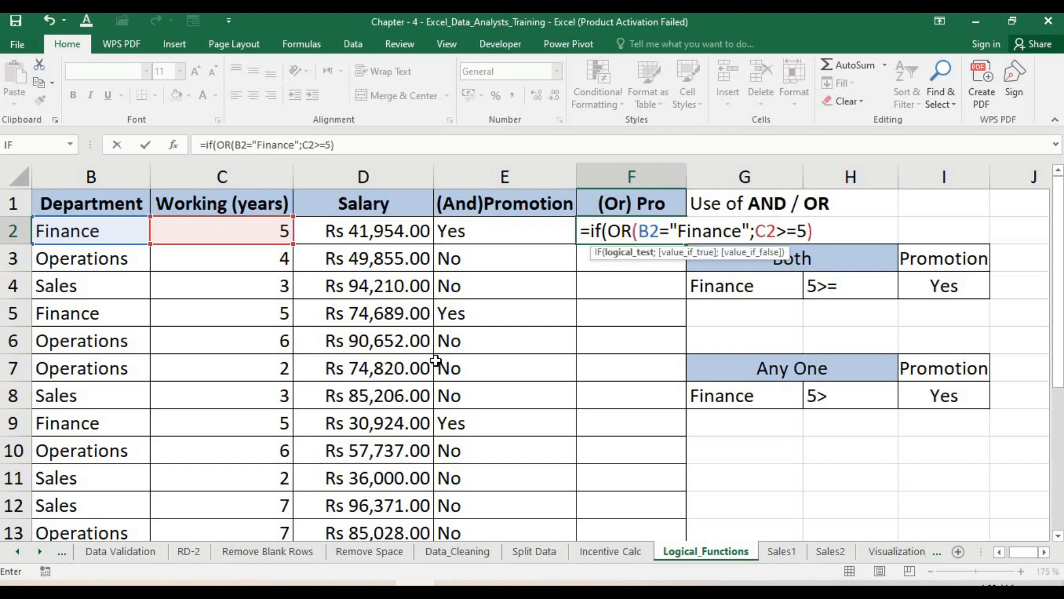
text(;")
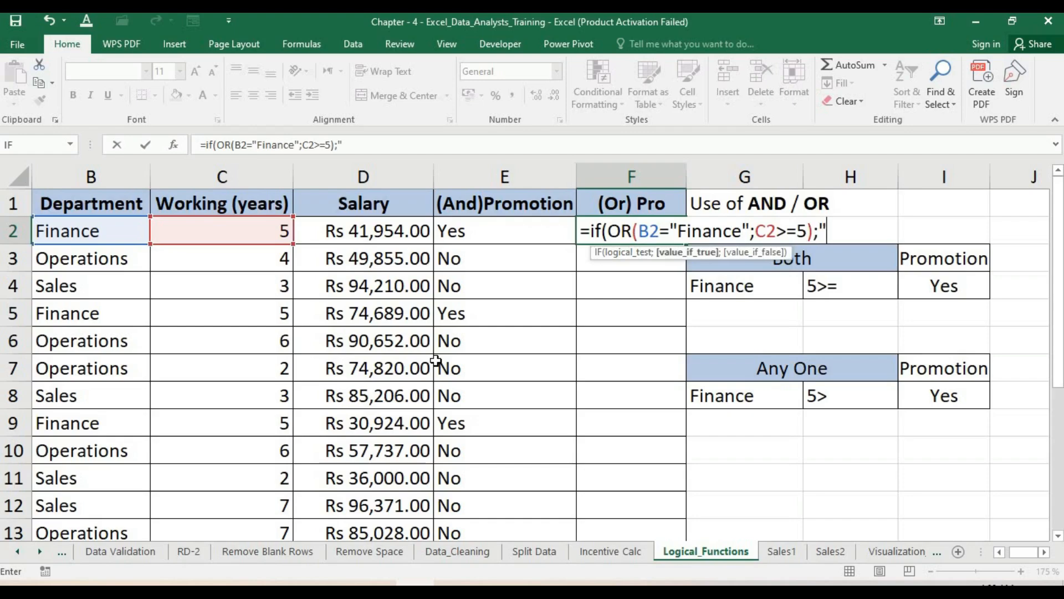
text(Yes";"N)
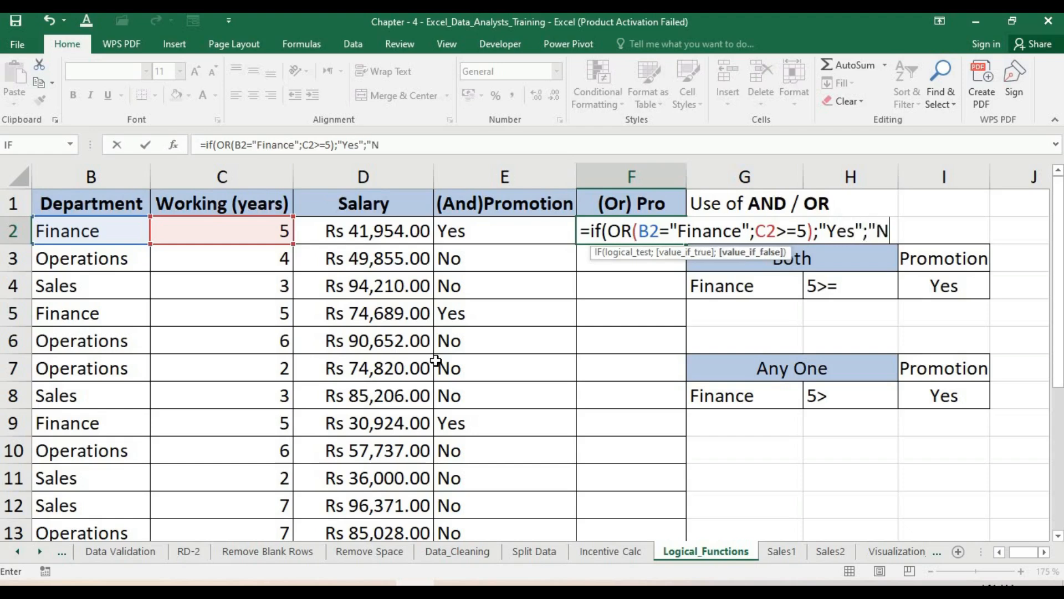
- Add "Yes" and "No" as the true and false values and close the IF formula
text(o"))
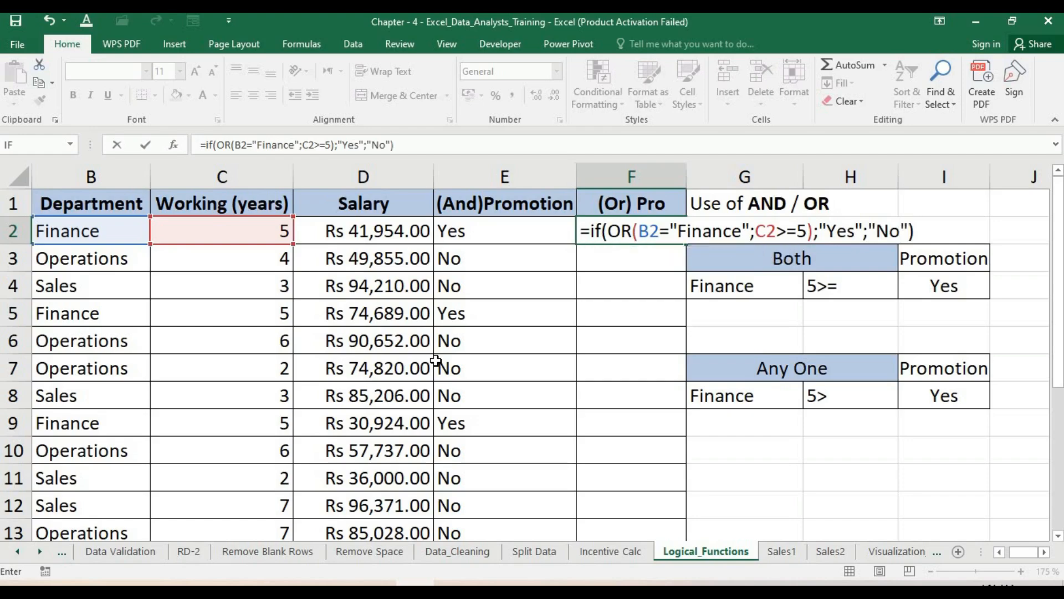
- Confirm the OR-based formula and fill it down column F, then compare it with column E's results
key(Return)
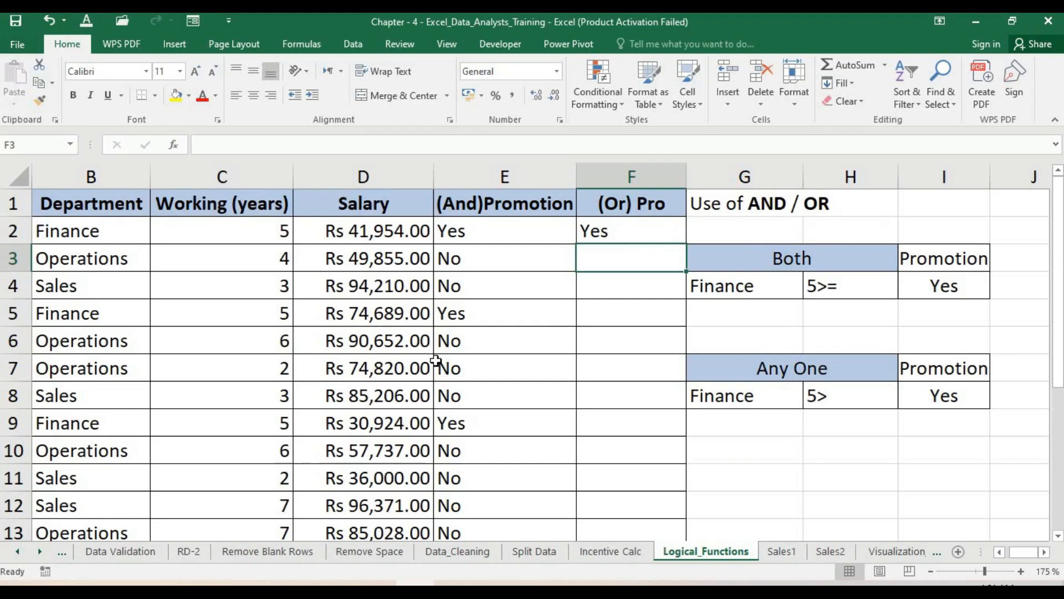
click(639, 231)
double_click(686, 244)
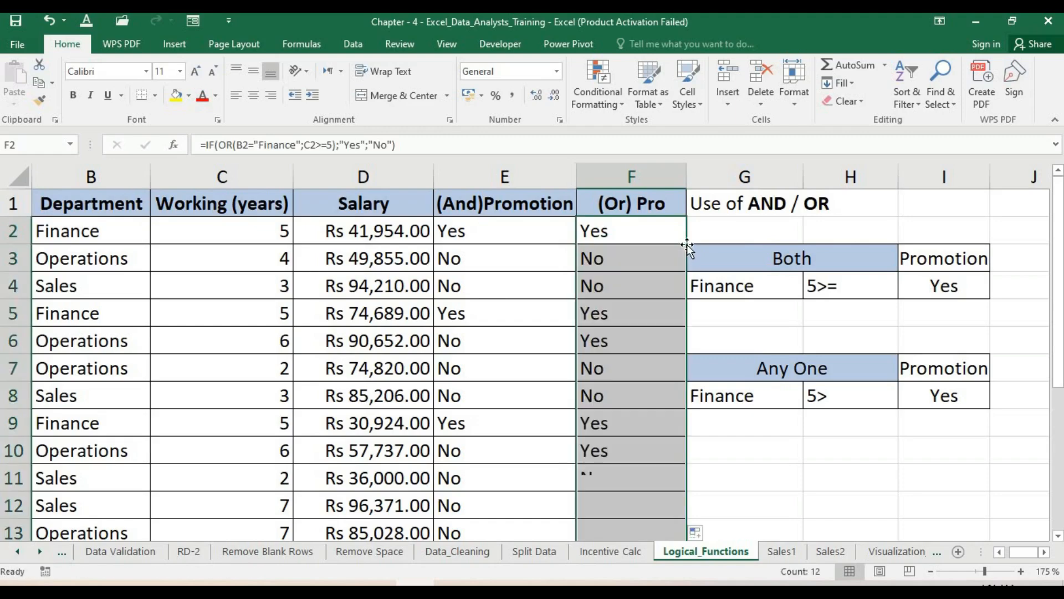
click(513, 232)
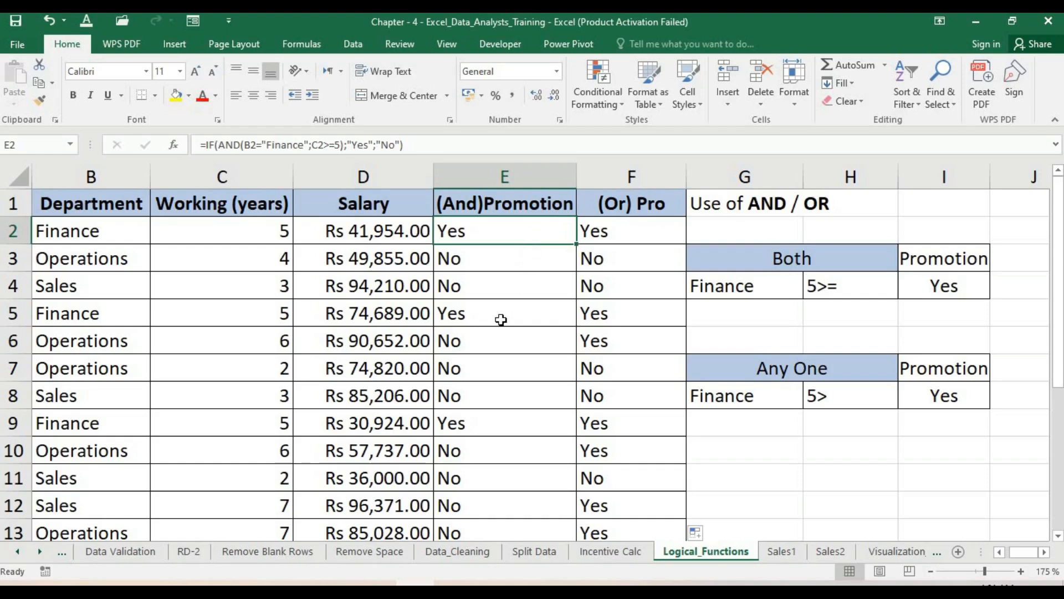
click(502, 347)
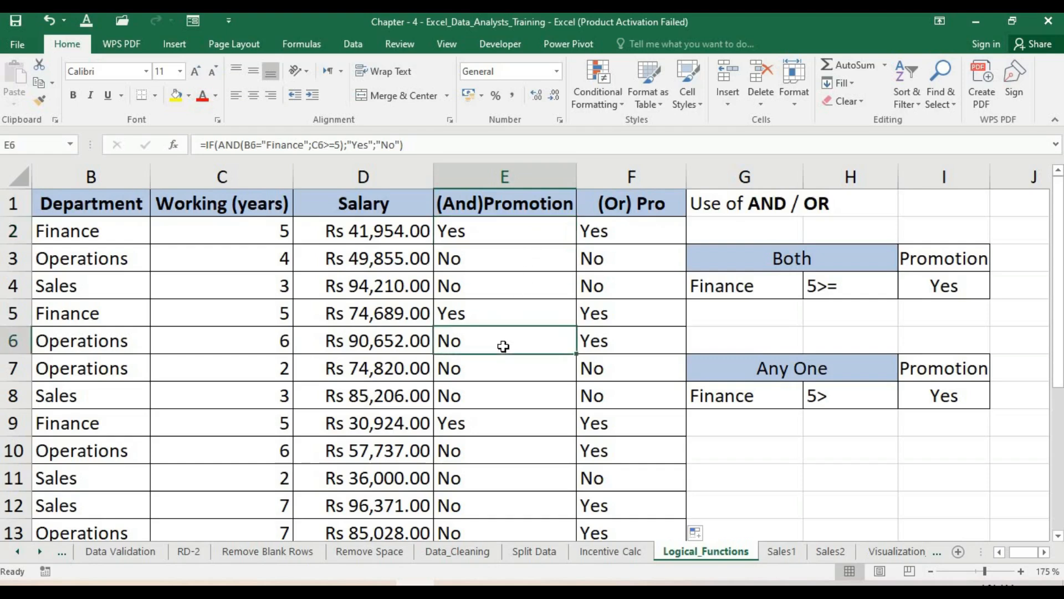
- Compare the AND and OR formulas and results in row 6 against its department and working years
click(609, 354)
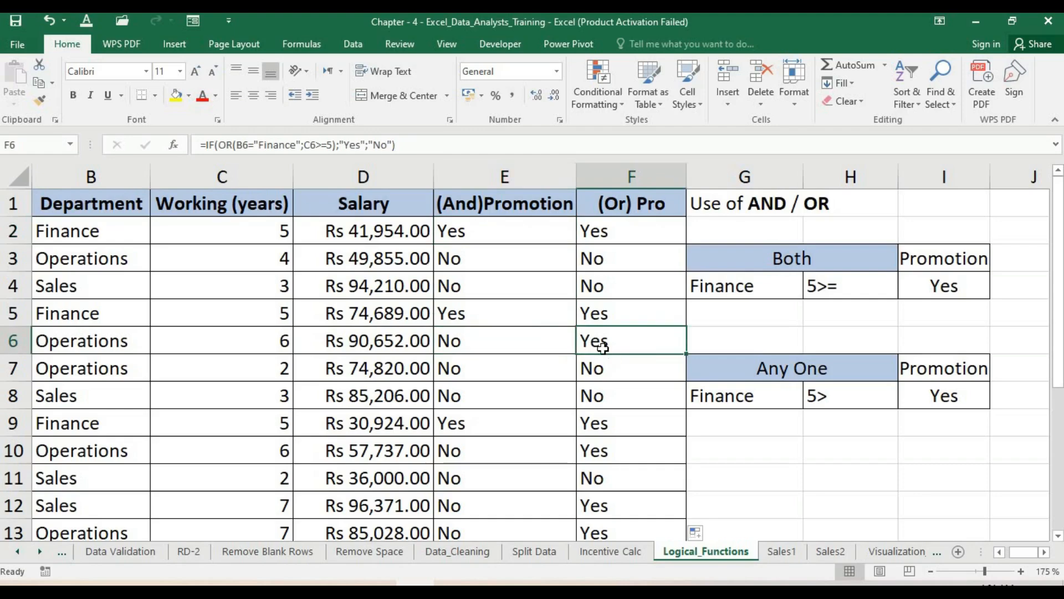
click(486, 353)
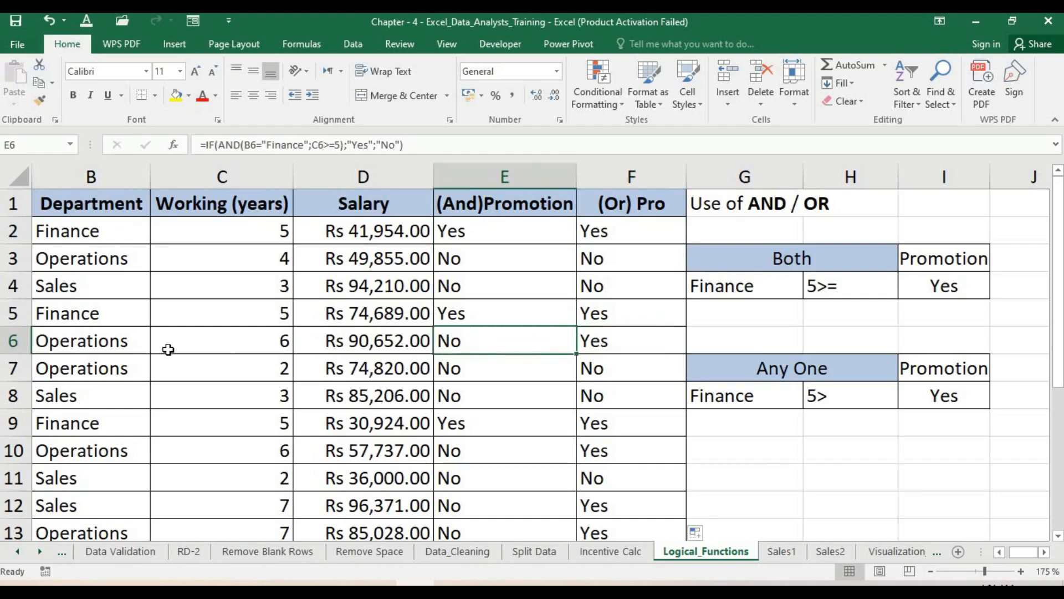
click(103, 342)
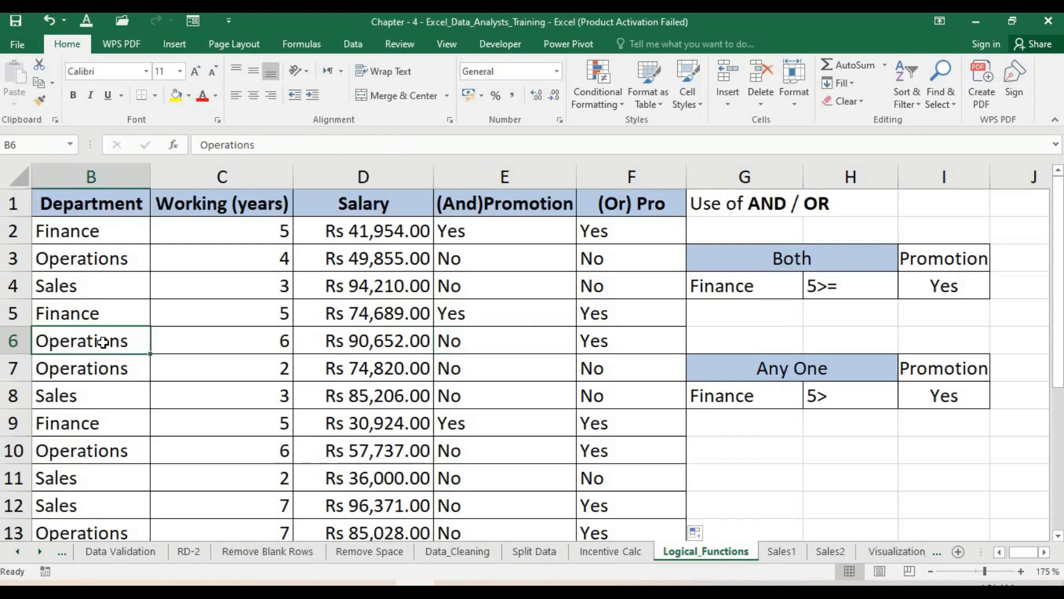
click(223, 345)
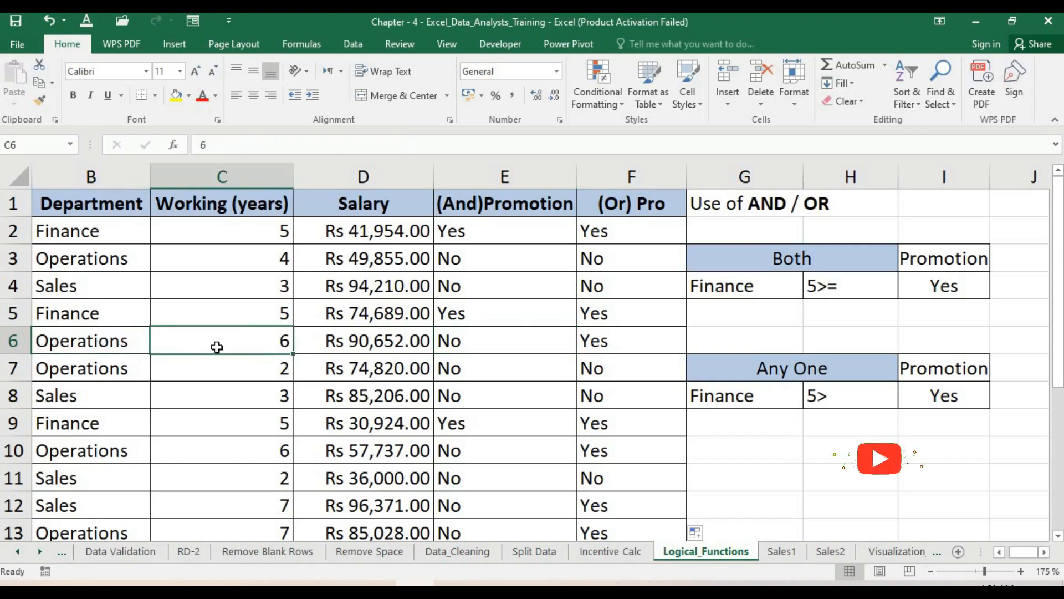
click(99, 341)
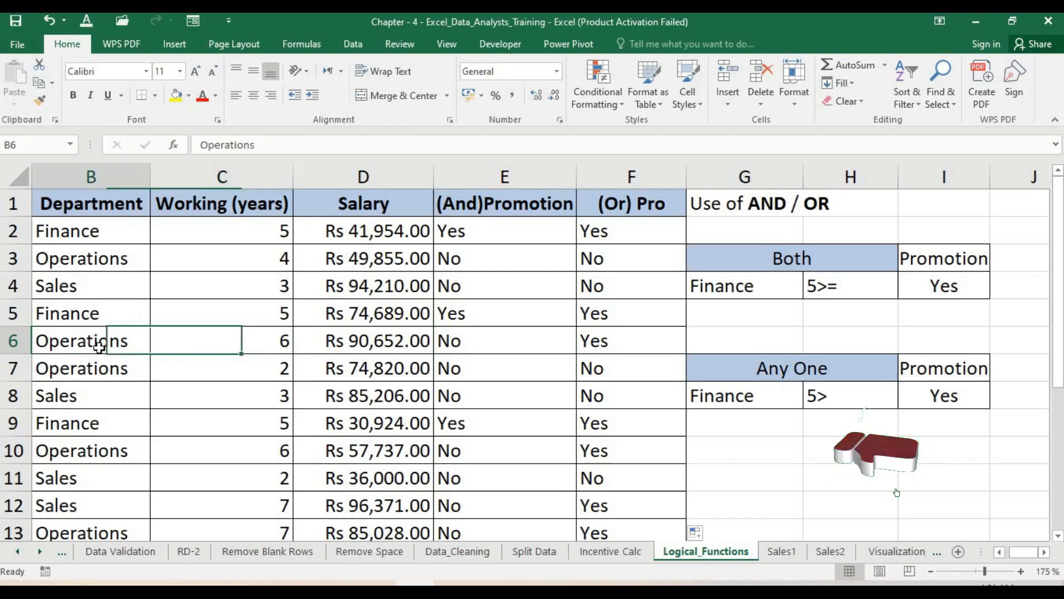
click(502, 341)
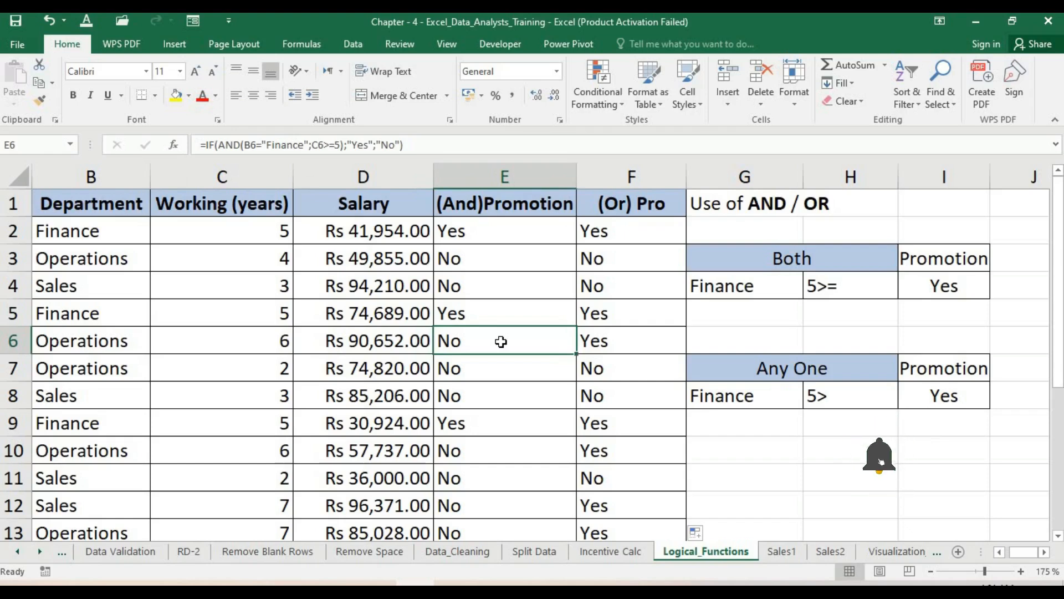
click(626, 342)
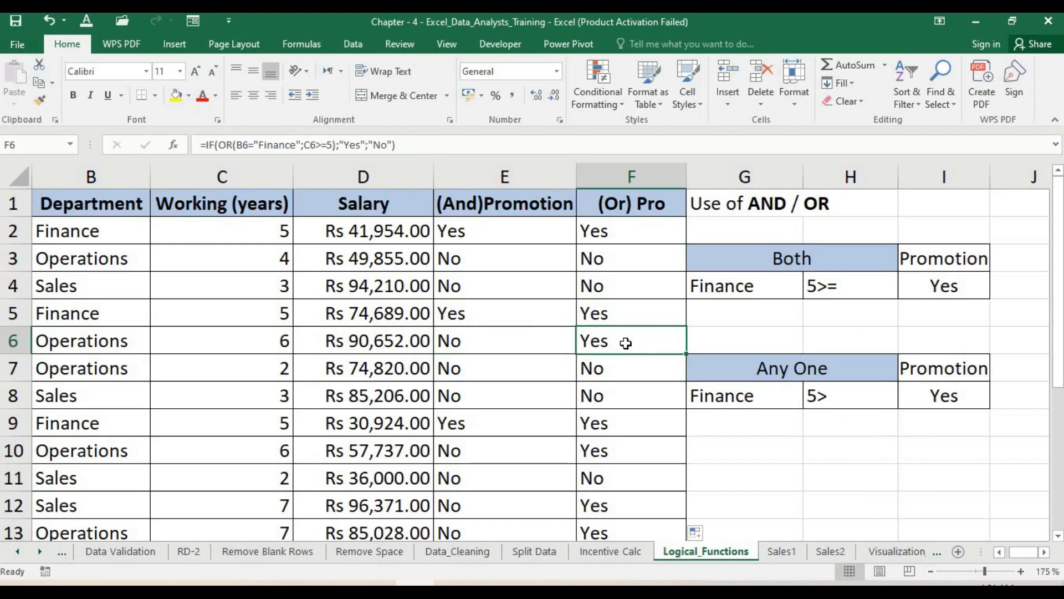
click(105, 344)
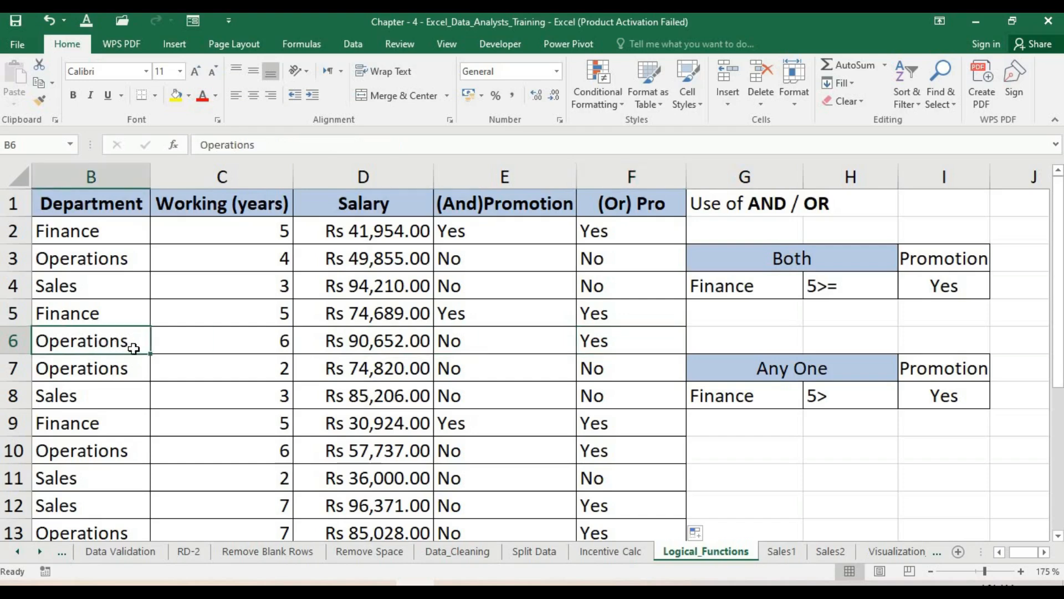
click(239, 344)
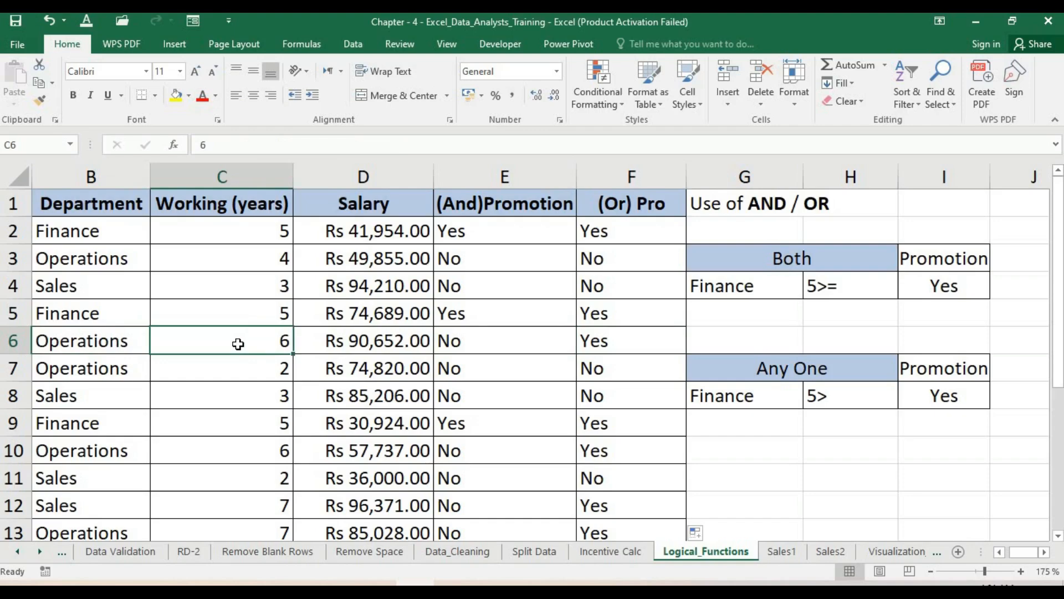
click(612, 341)
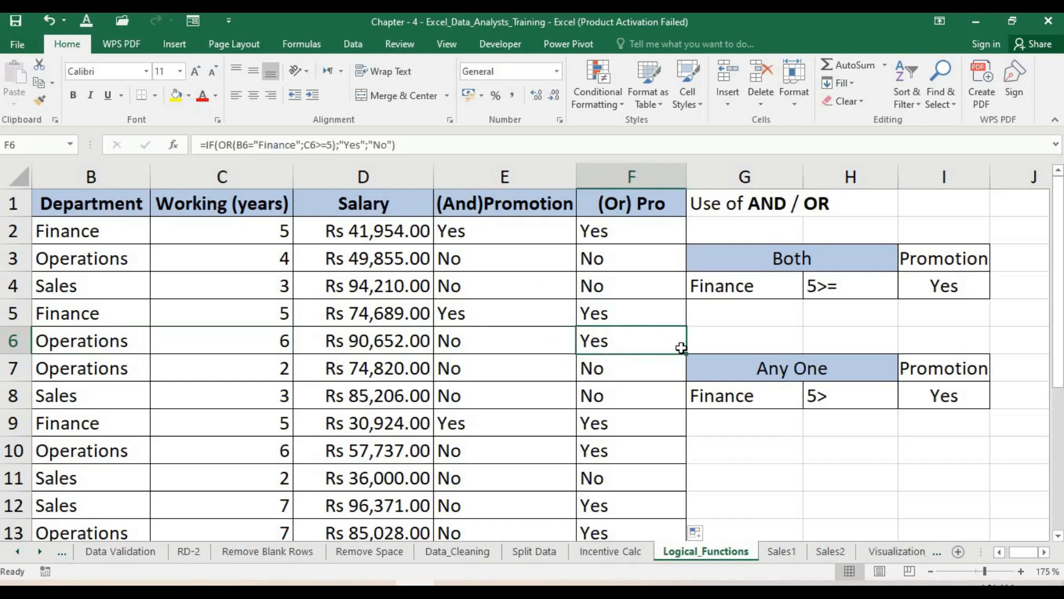